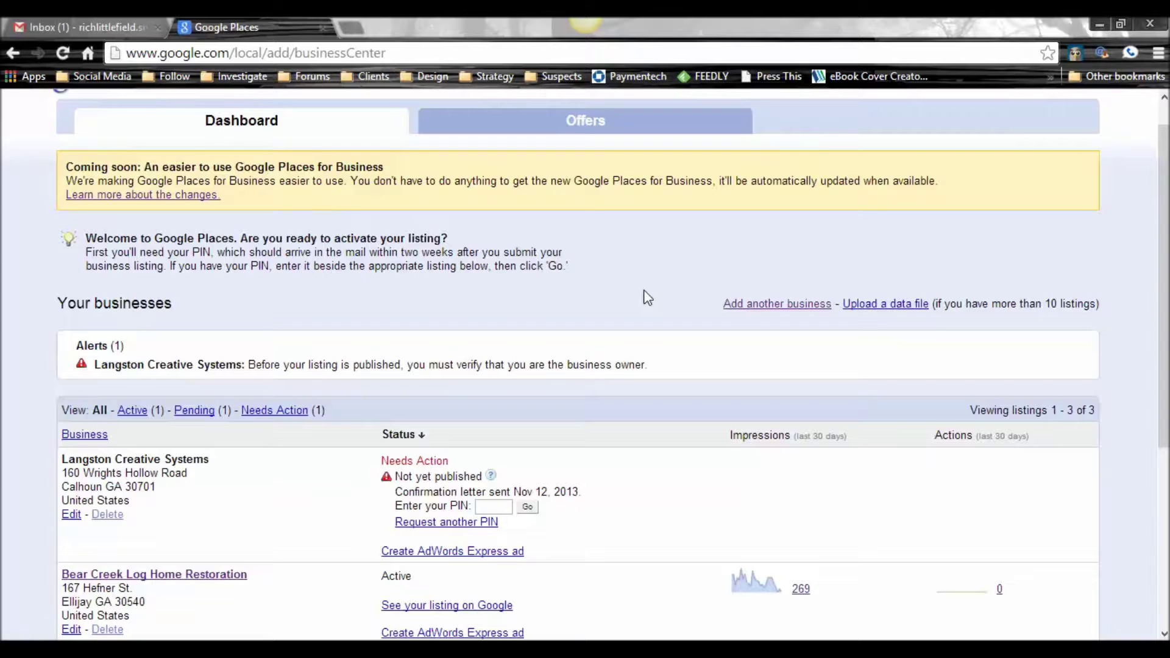
Step: Start adding another business and search existing listings by the company's phone number
scroll(647, 298, "up", 1)
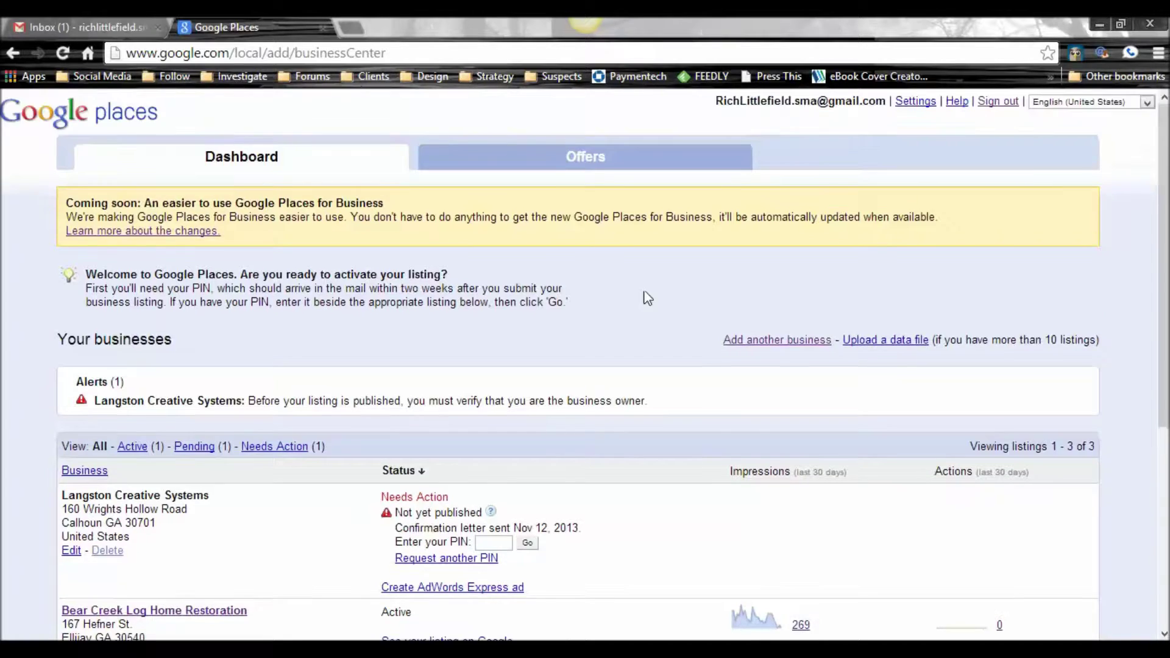
scroll(647, 298, "down", 2)
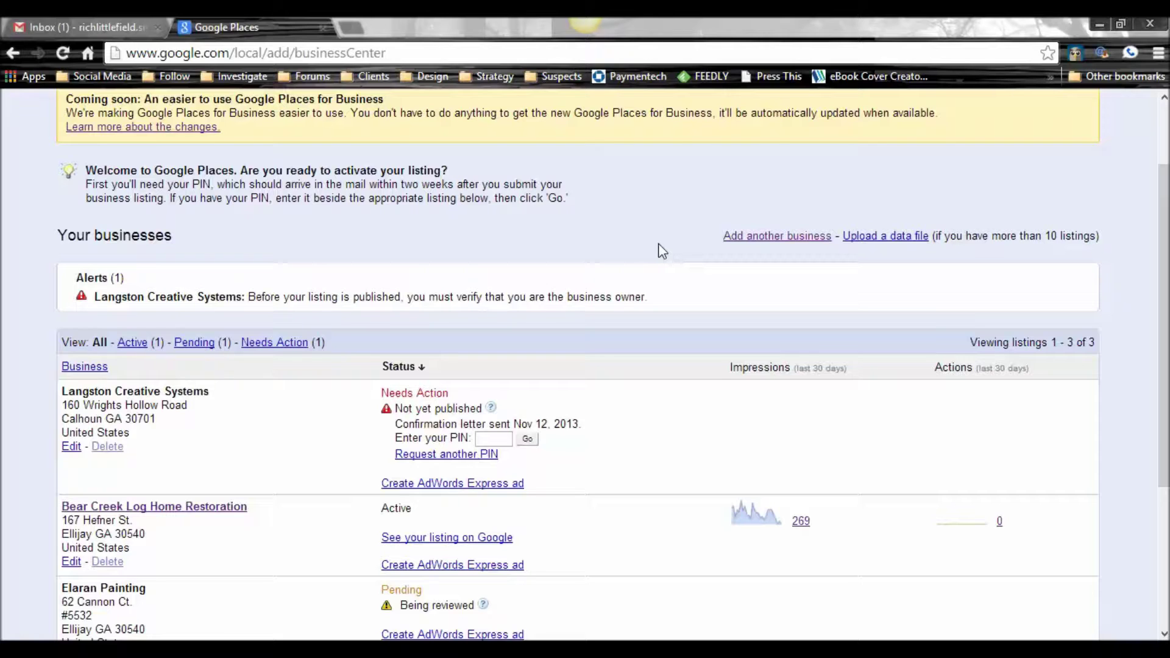
left_click(778, 239)
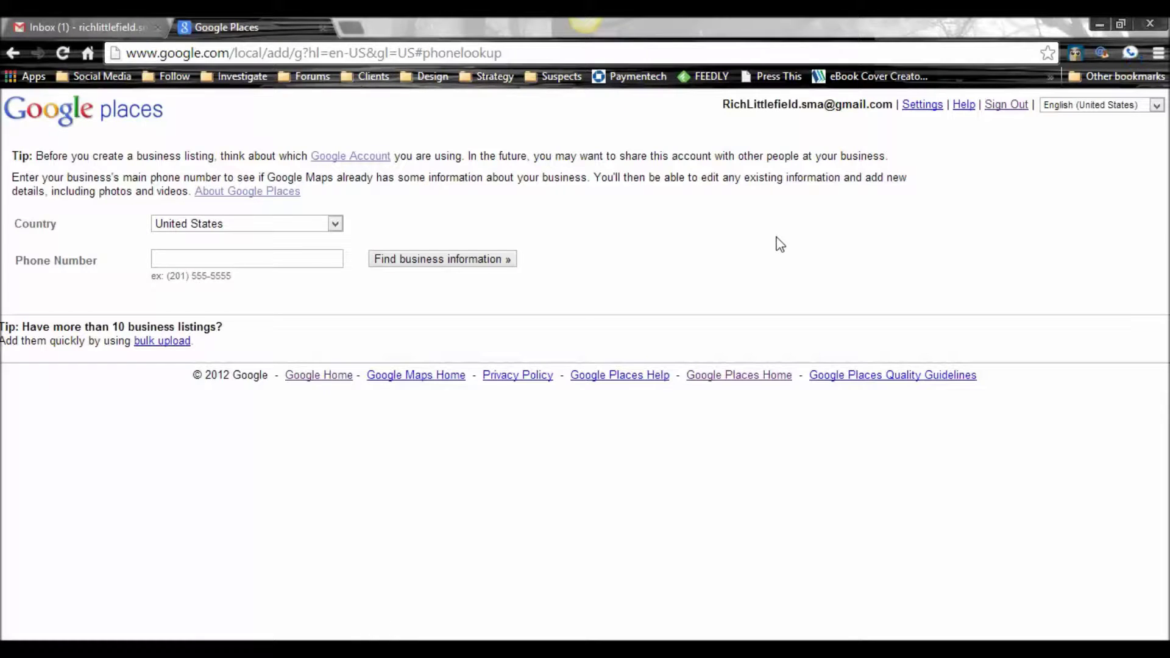
left_click(203, 259)
left_click(412, 266)
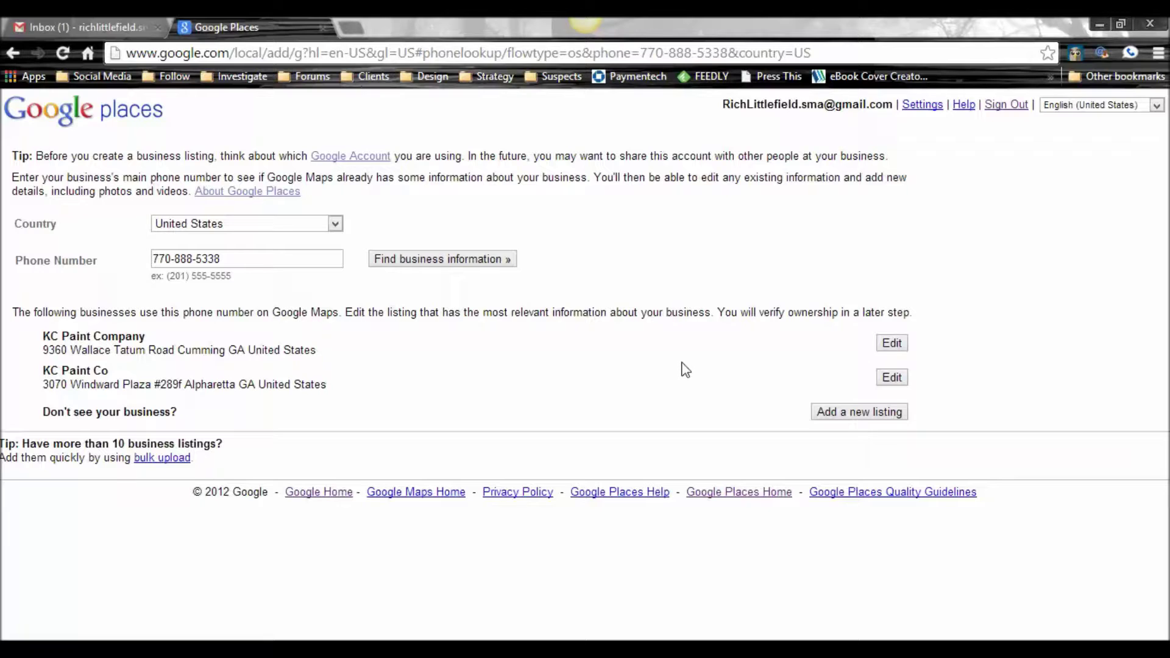
Step: Choose Add a new listing to get a blank form with only the phone prefilled
left_click(834, 419)
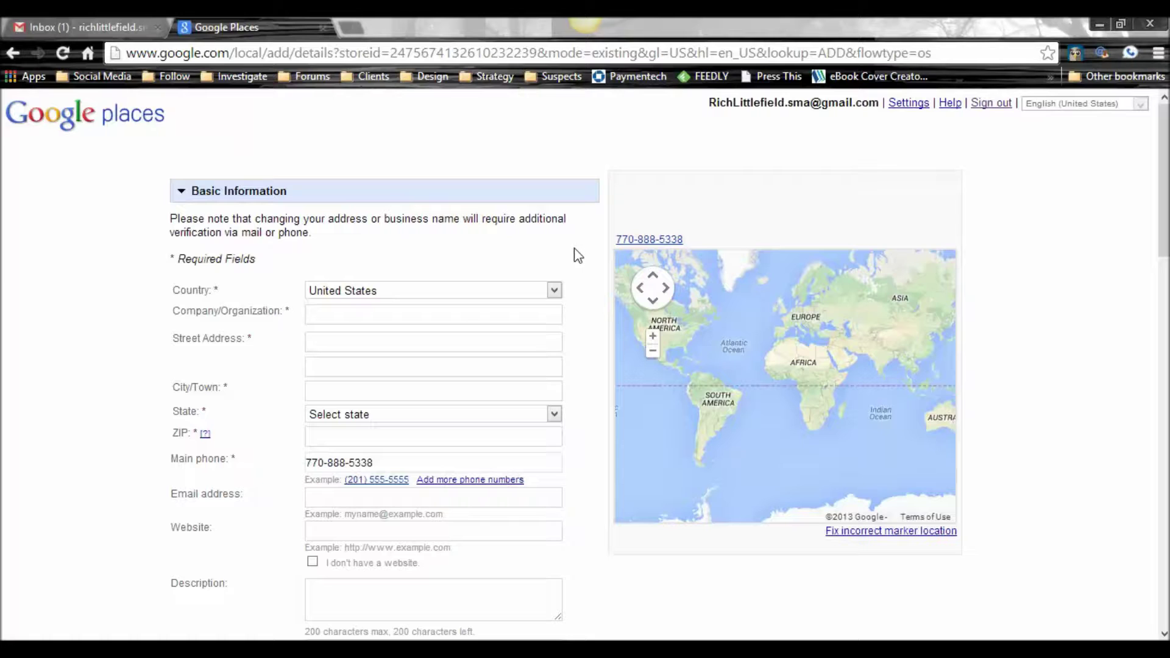
scroll(576, 255, "down", 5)
scroll(578, 255, "down", 10)
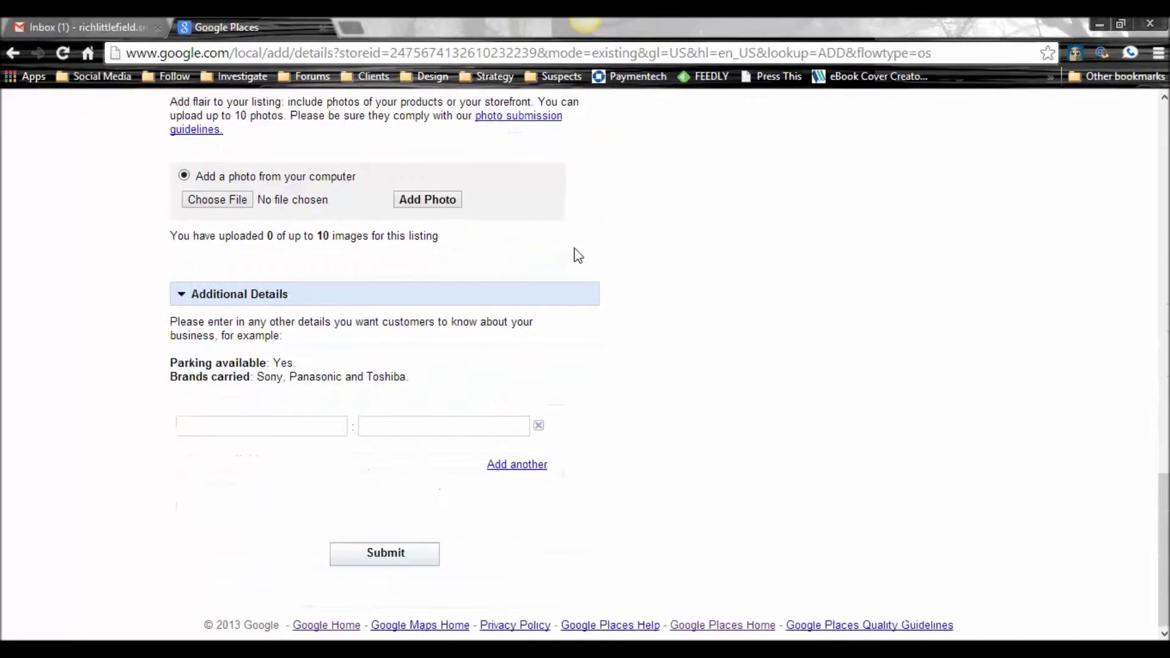
scroll(577, 255, "up", 2)
scroll(578, 255, "up", 4)
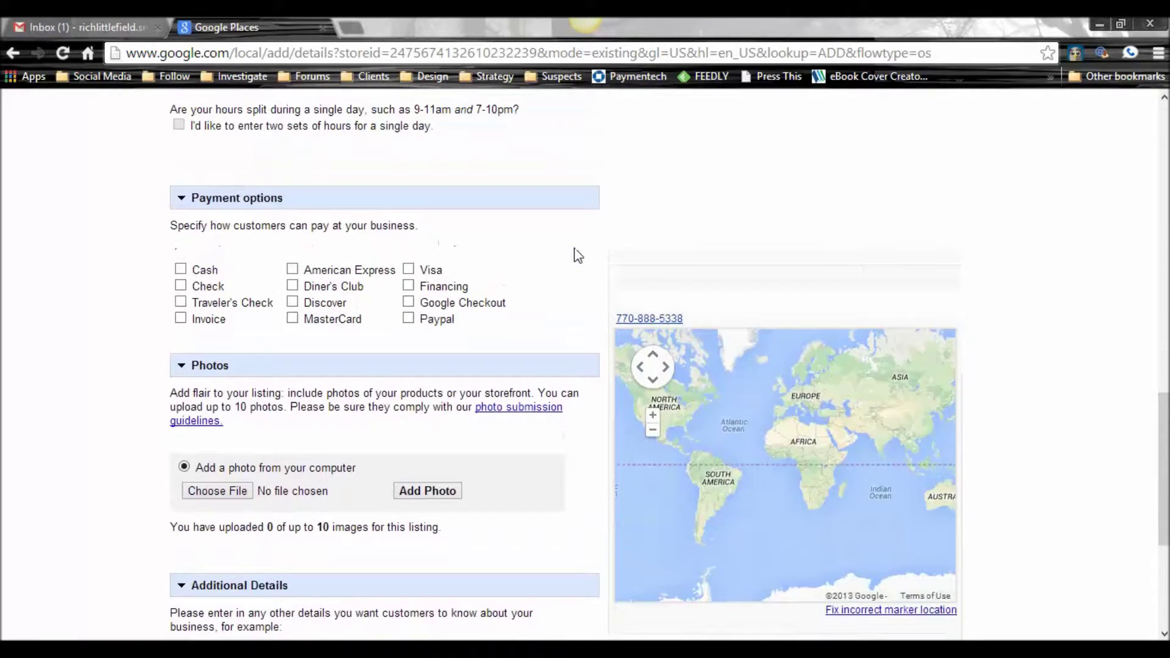
Step: Scroll up and down through the new listing form's sections to review them
scroll(577, 255, "up", 4)
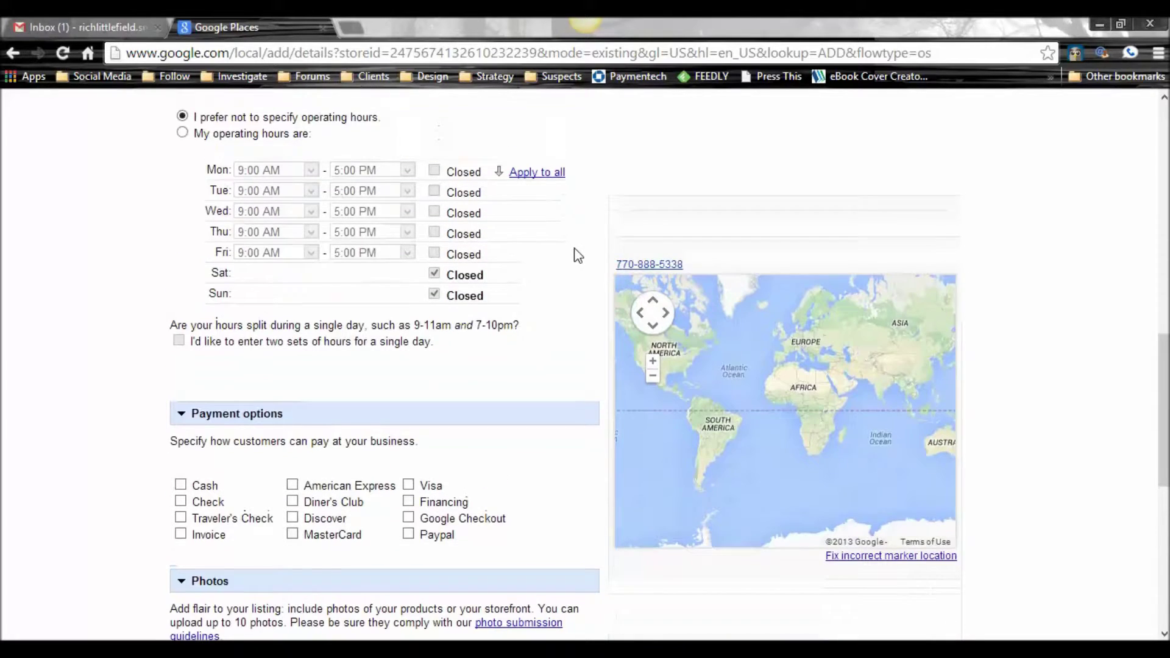
scroll(578, 254, "up", 5)
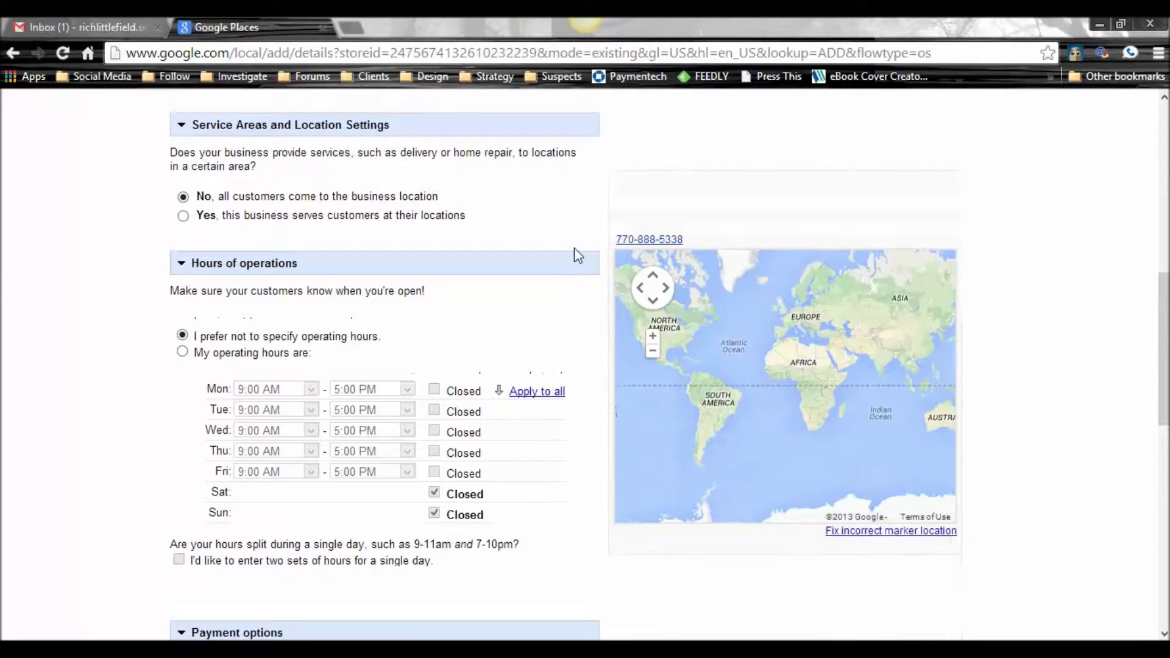
scroll(578, 255, "up", 5)
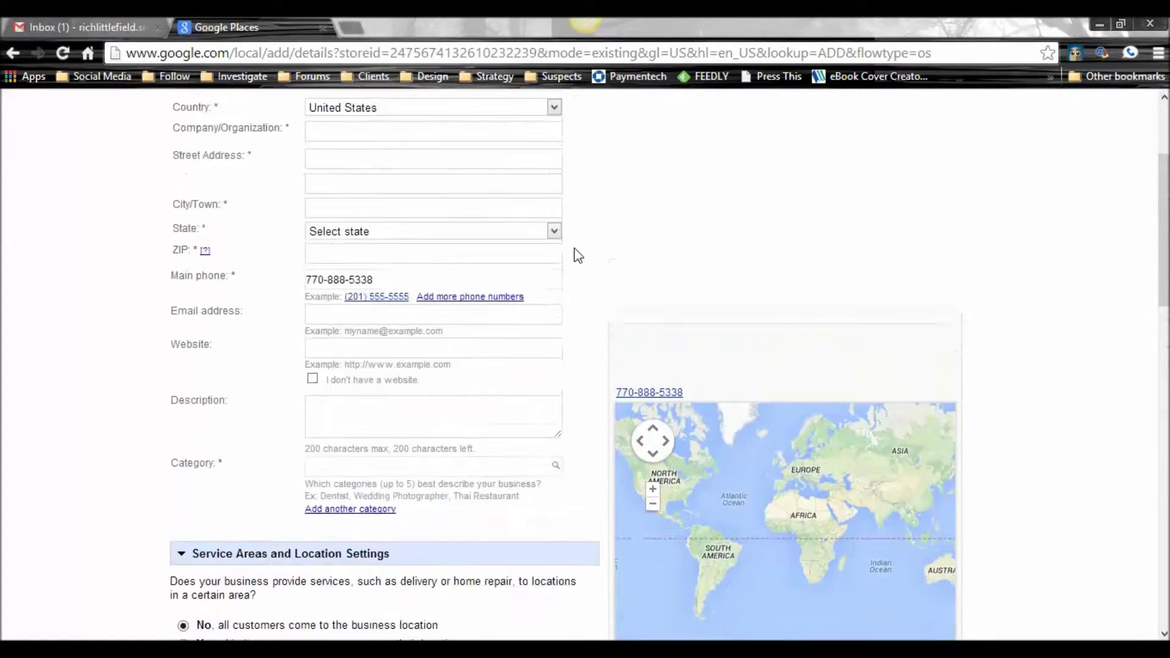
scroll(577, 254, "up", 1)
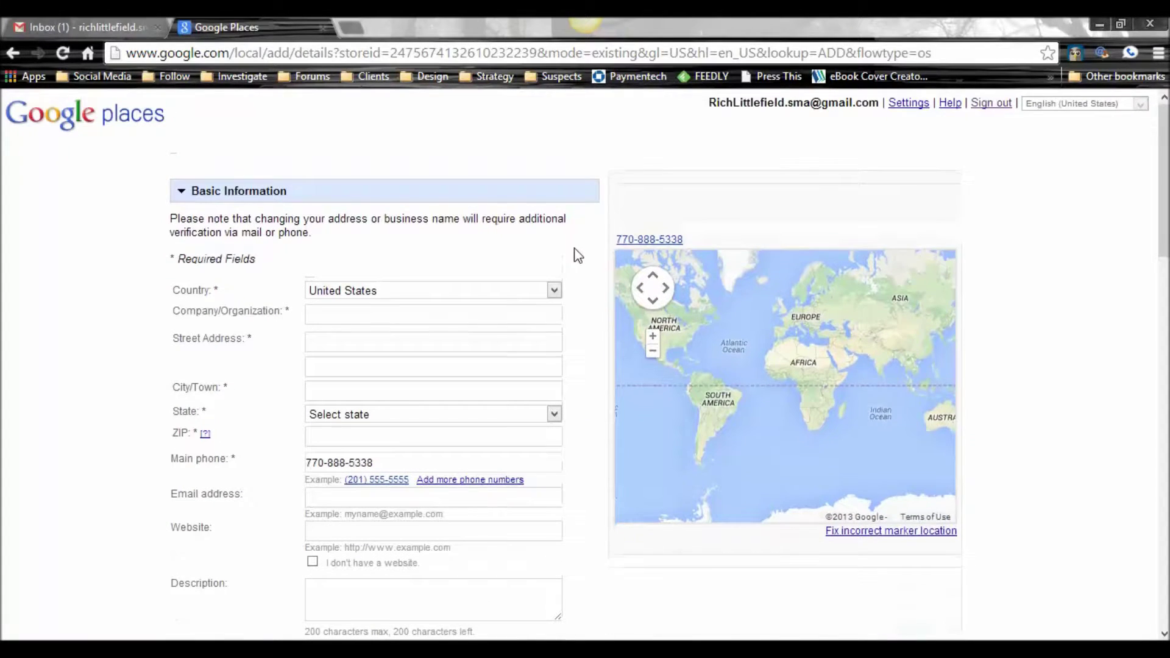
scroll(592, 256, "down", 1)
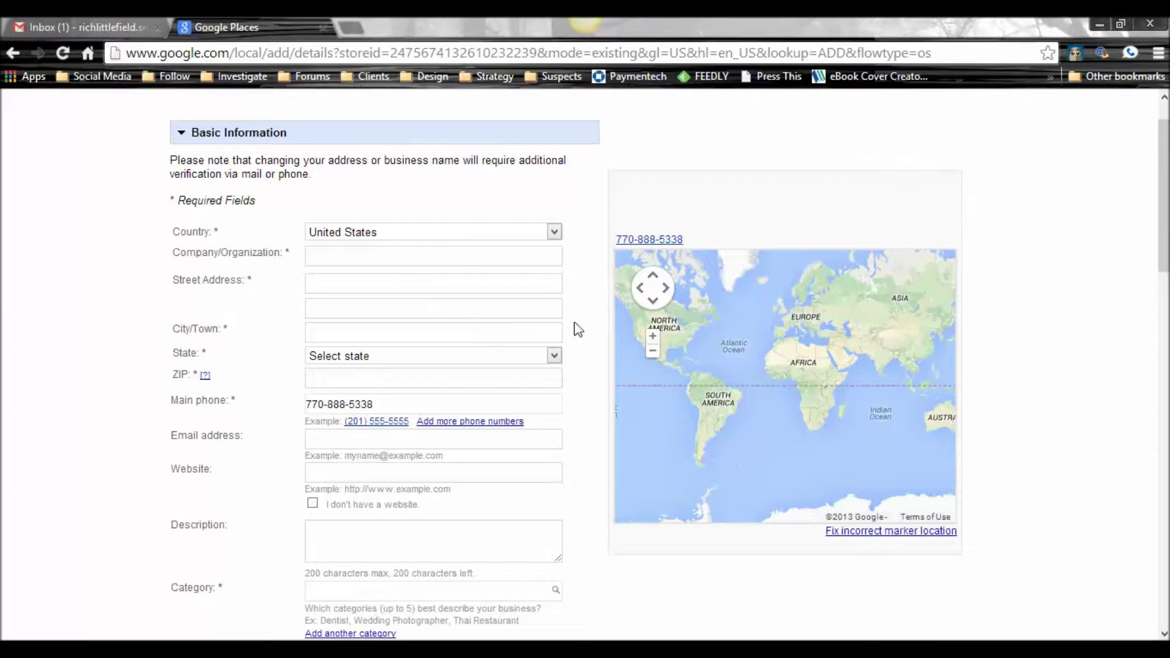
scroll(594, 323, "down", 2)
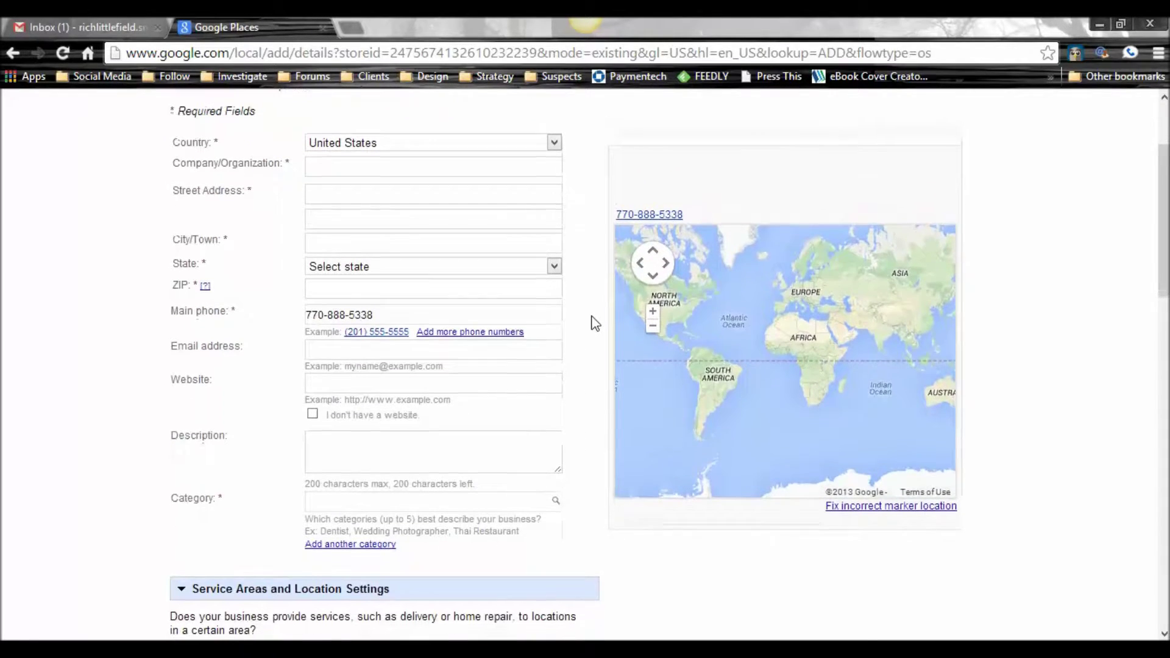
scroll(594, 323, "down", 2)
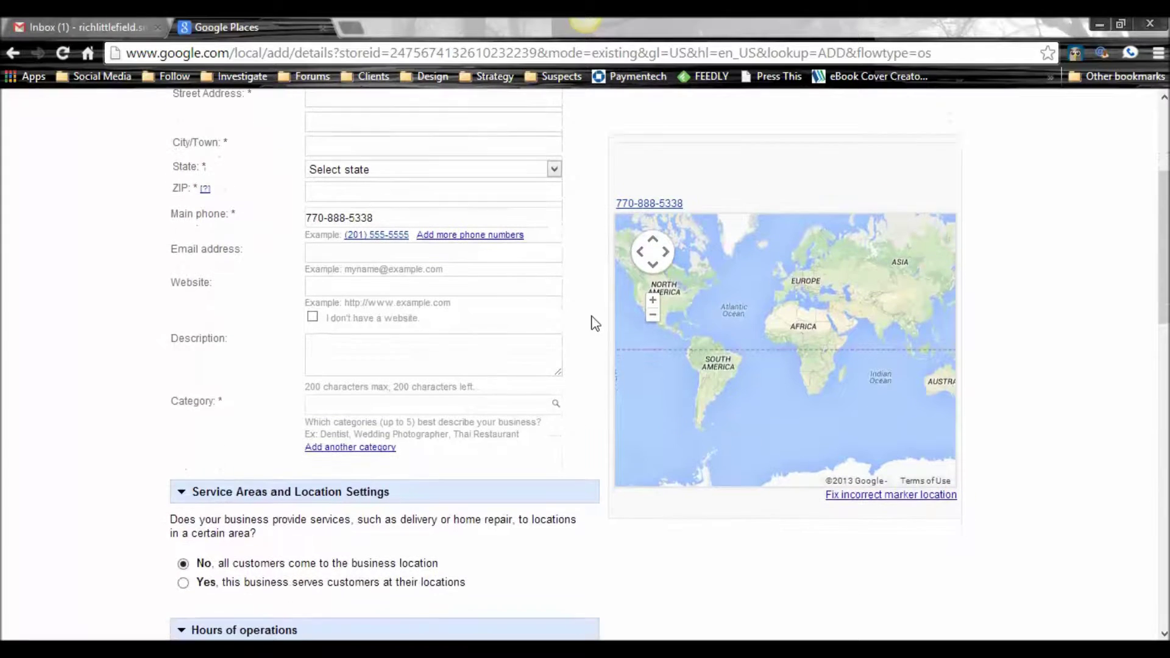
scroll(594, 323, "down", 2)
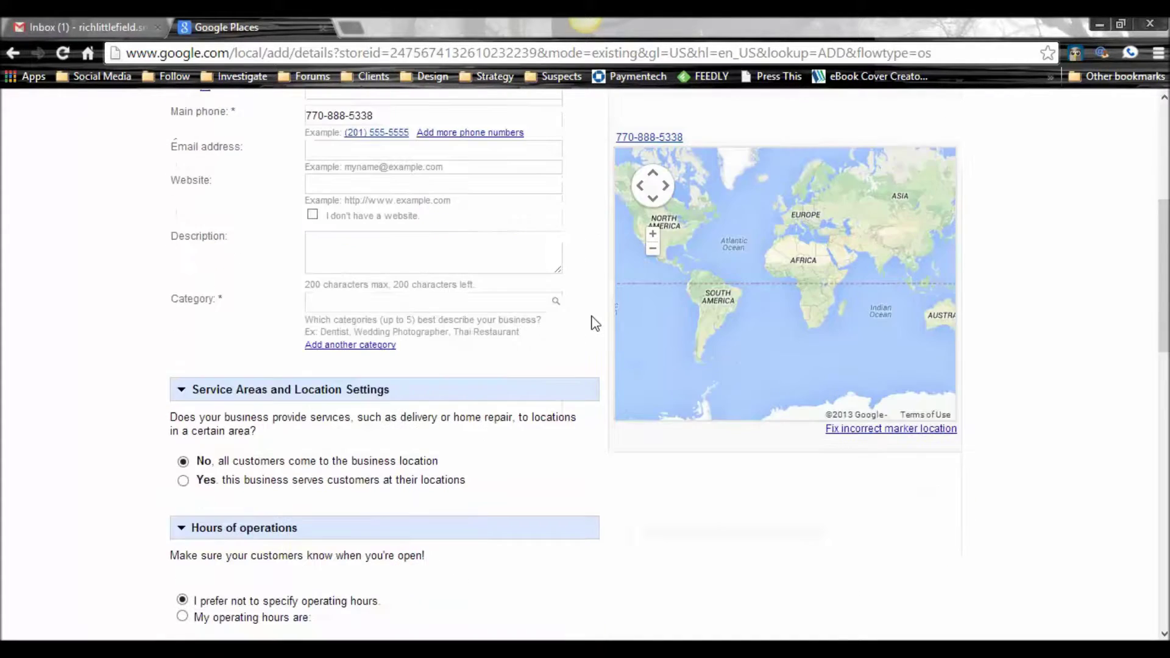
scroll(594, 323, "up", 2)
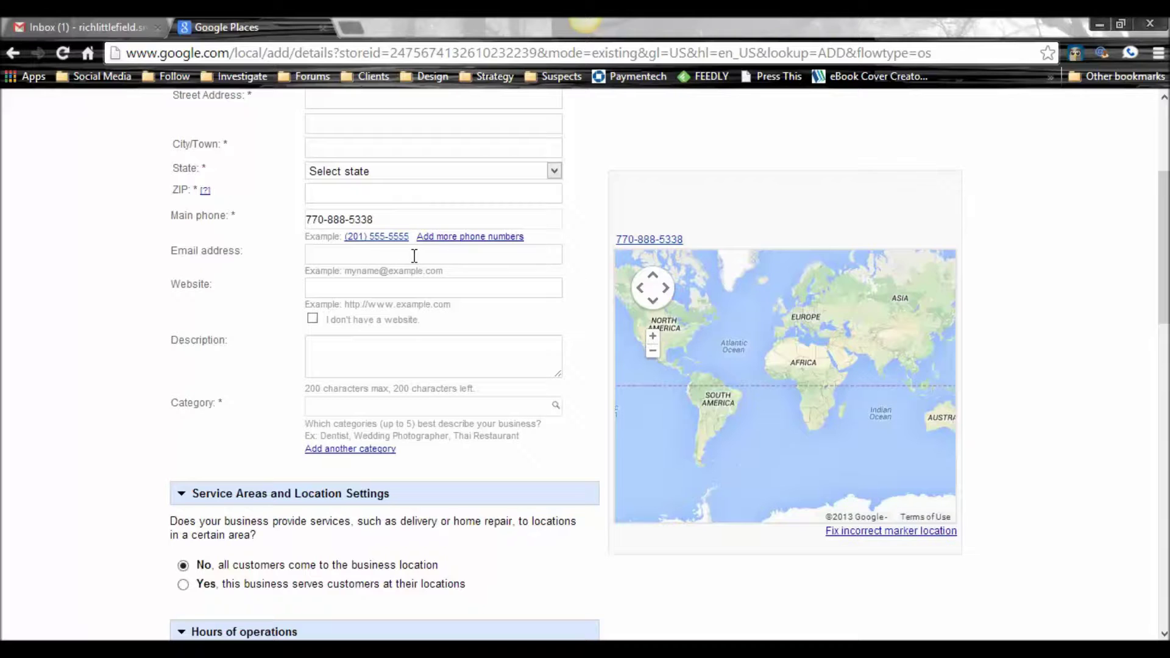
scroll(582, 259, "down", 3)
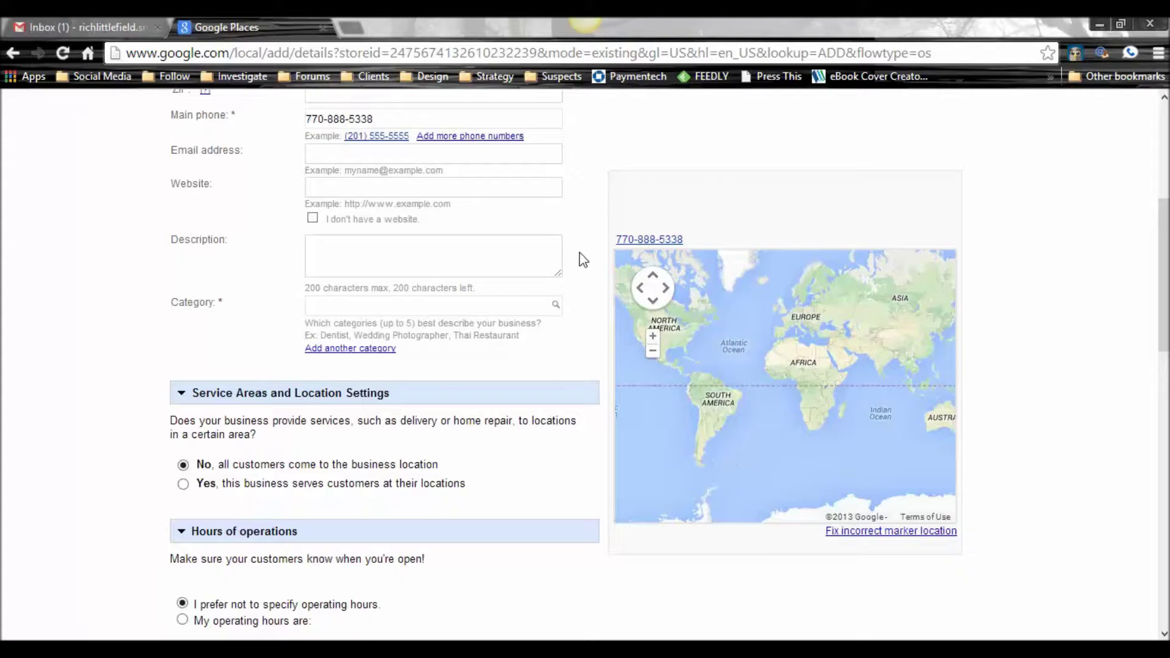
scroll(580, 262, "up", 1)
scroll(585, 302, "down", 3)
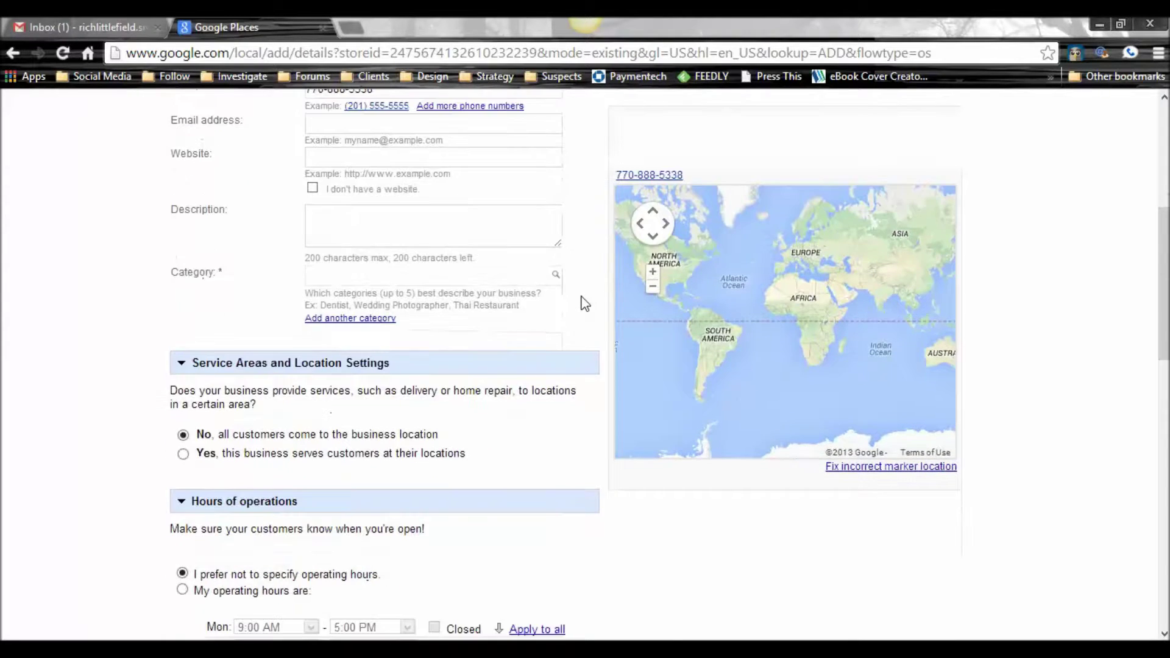
scroll(585, 303, "down", 1)
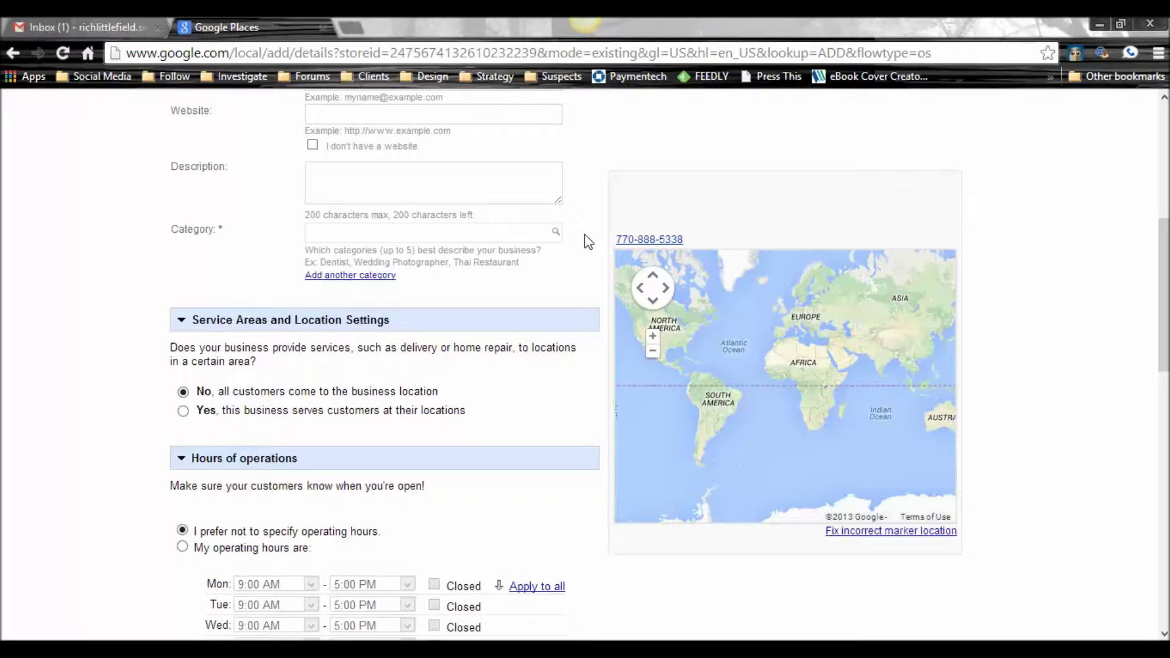
scroll(583, 235, "down", 1)
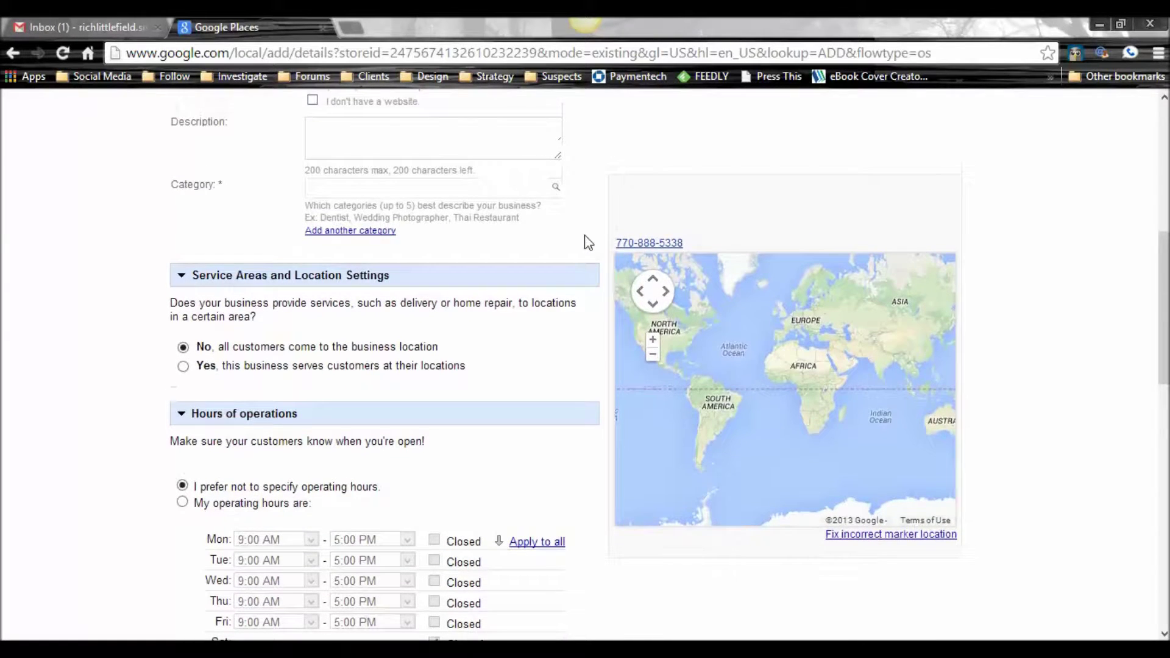
scroll(586, 243, "up", 1)
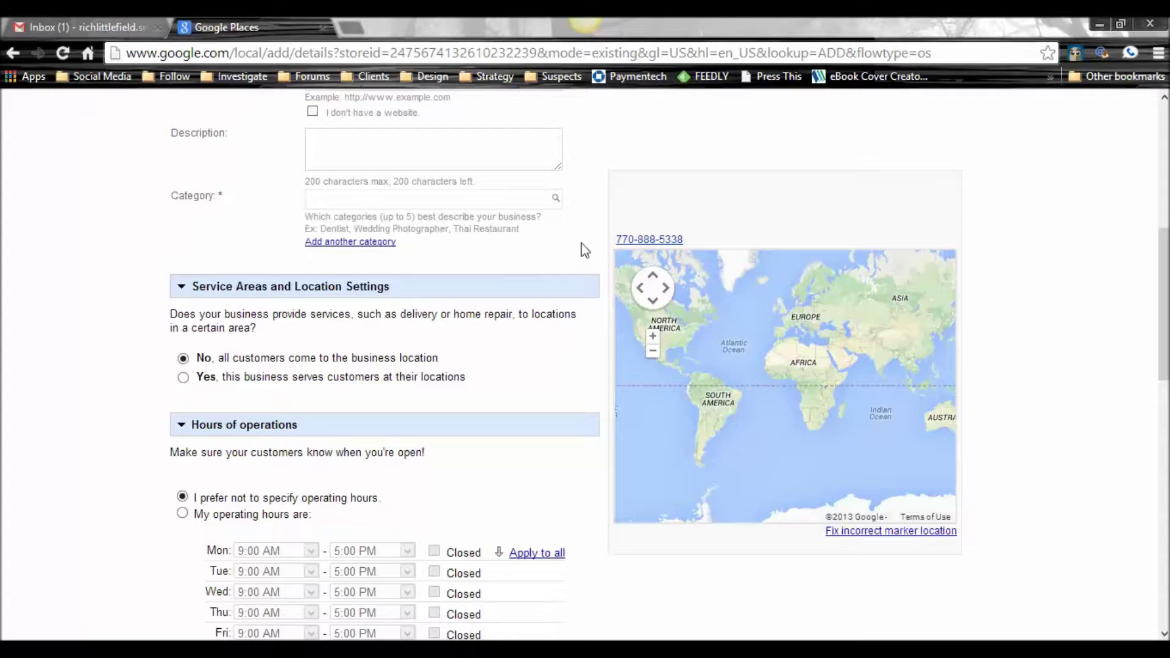
scroll(584, 250, "down", 3)
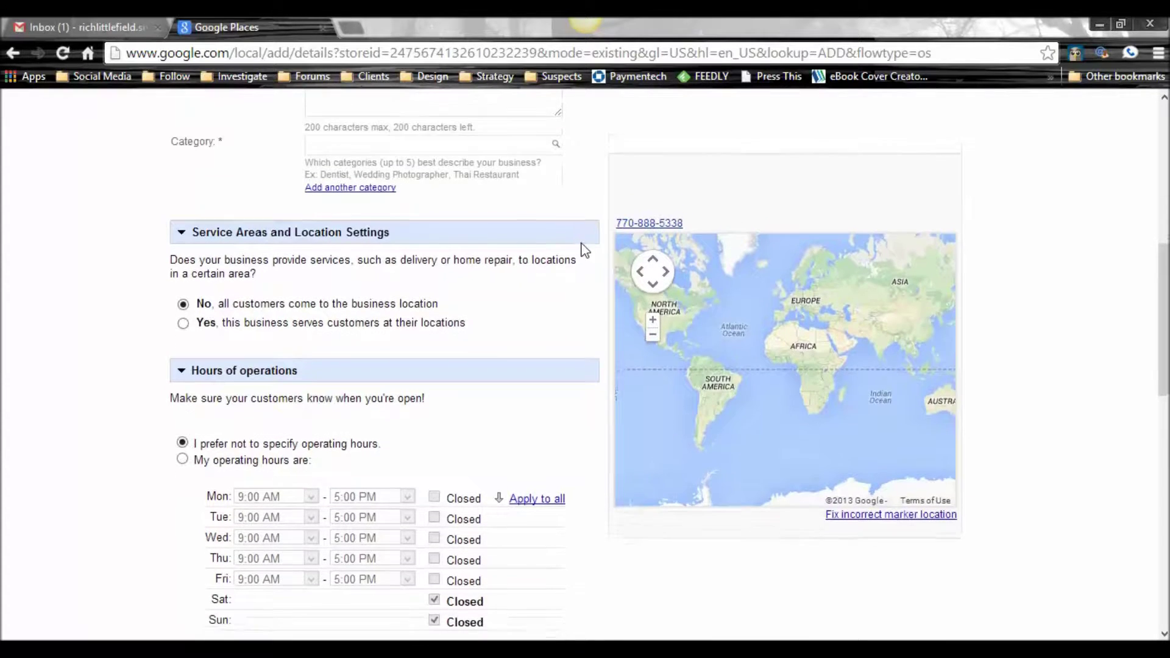
scroll(585, 250, "down", 2)
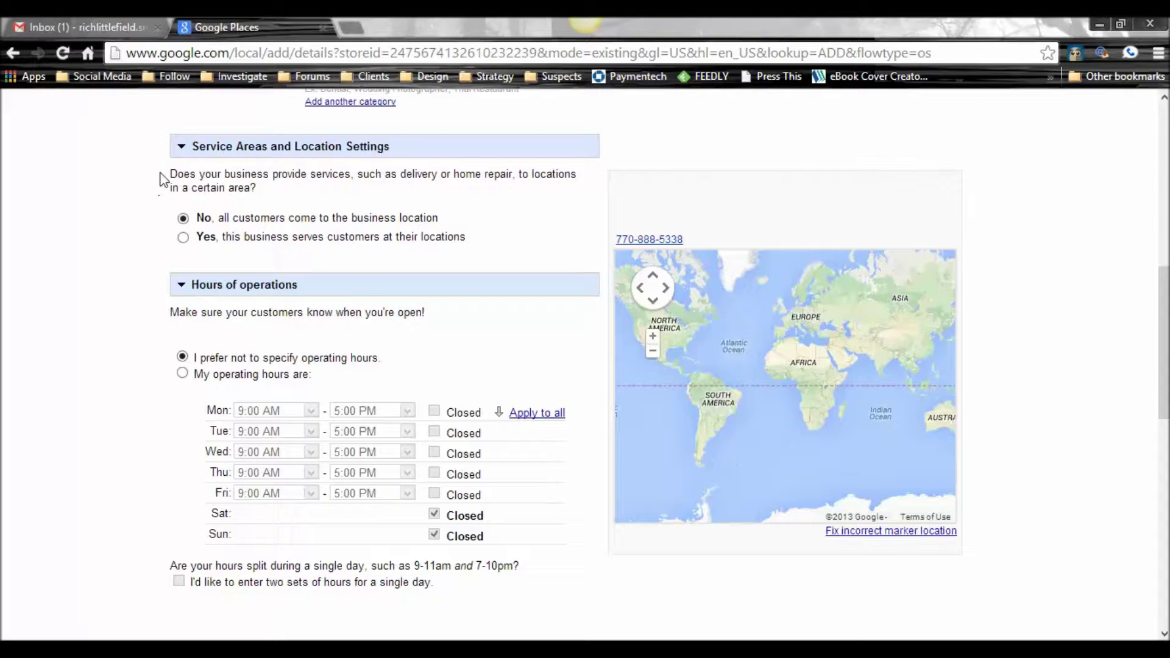
Step: Mark the business as serving customers at their locations and hide its address on Maps
left_click_drag(162, 180, 321, 201)
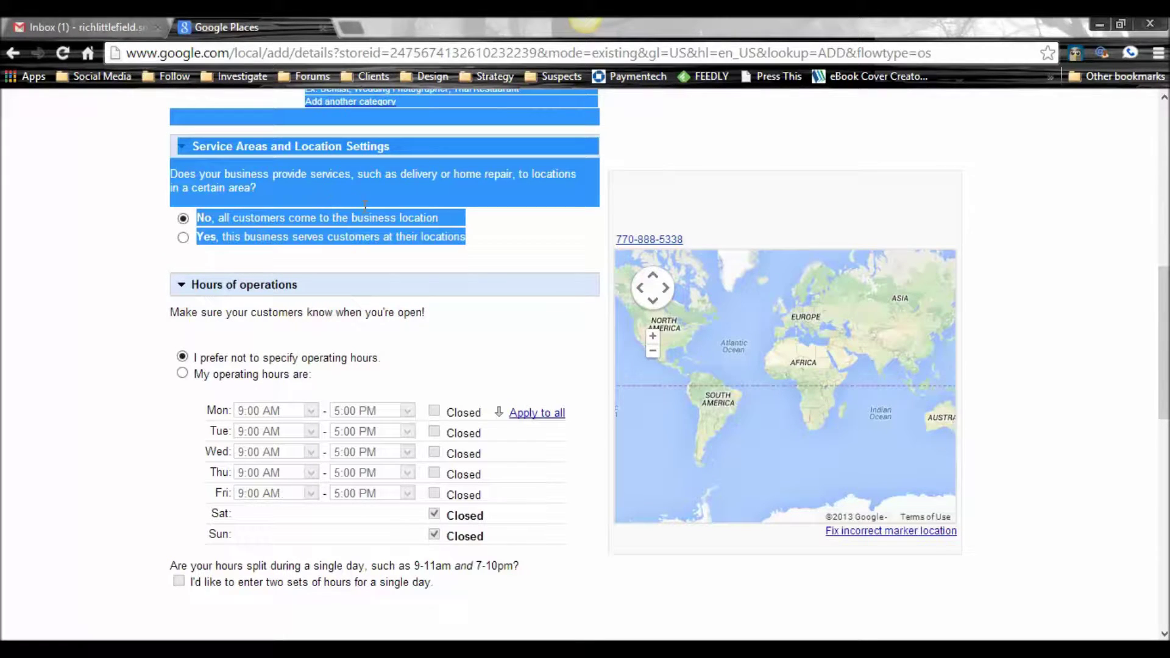
left_click(495, 230)
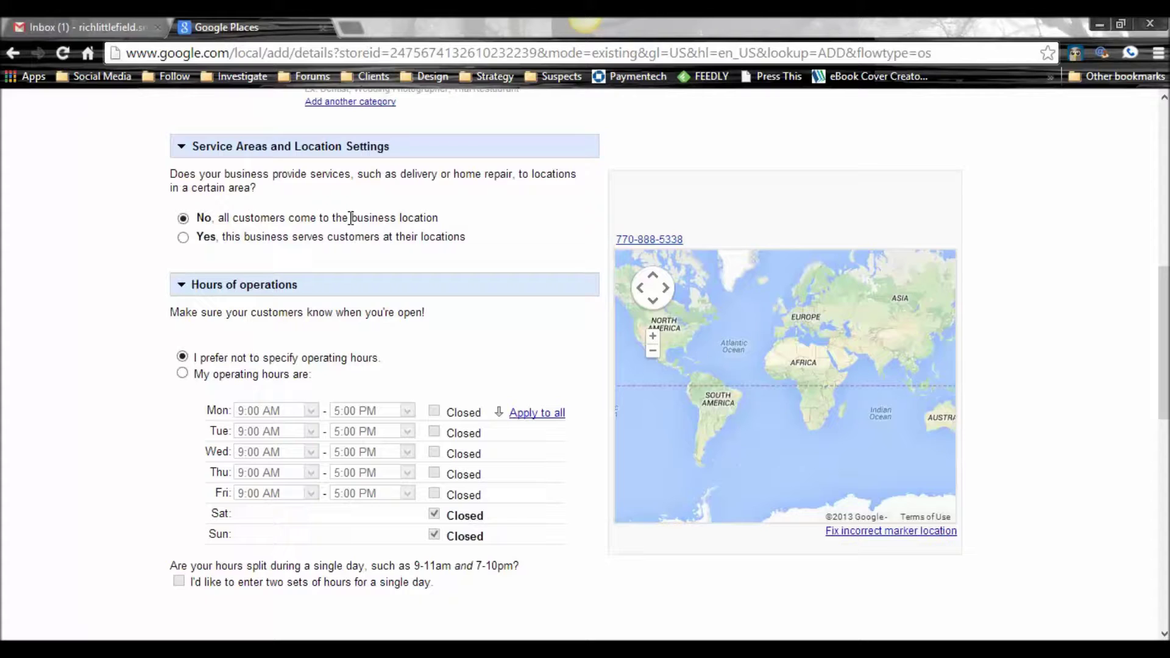
left_click(184, 237)
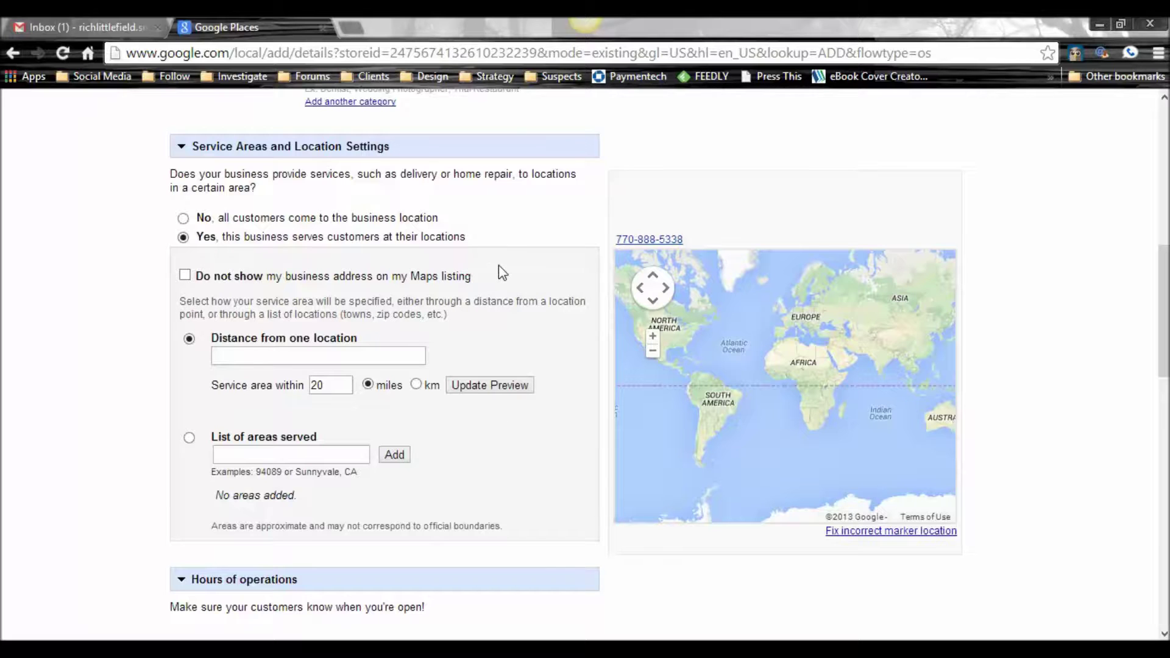
scroll(499, 267, "down", 1)
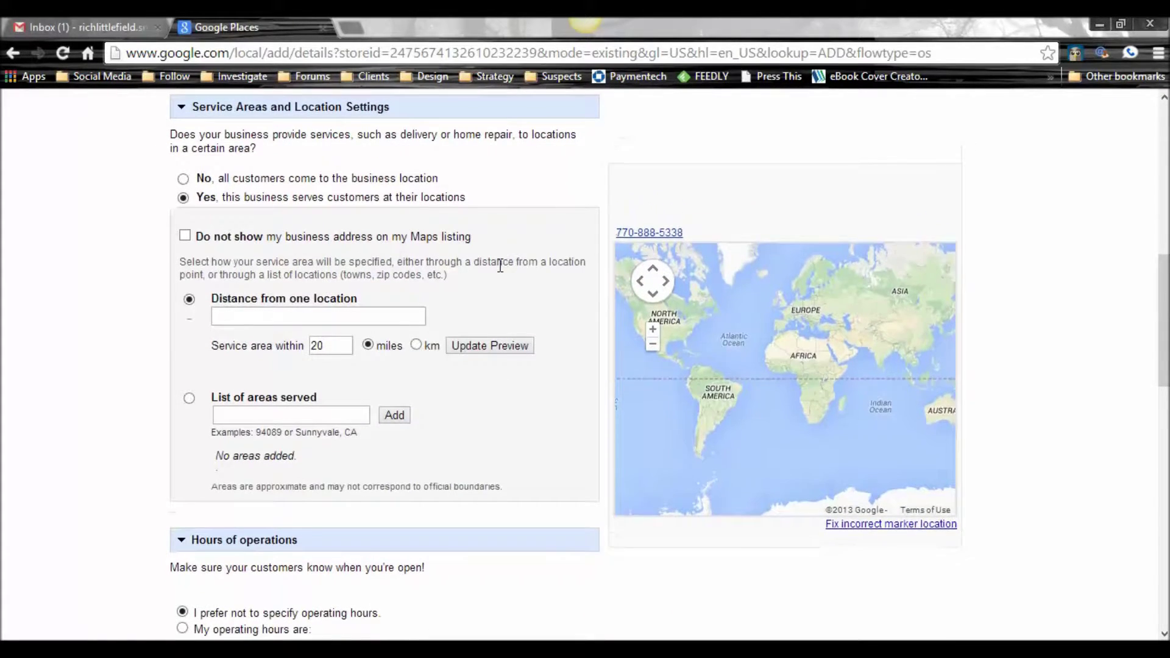
left_click(185, 237)
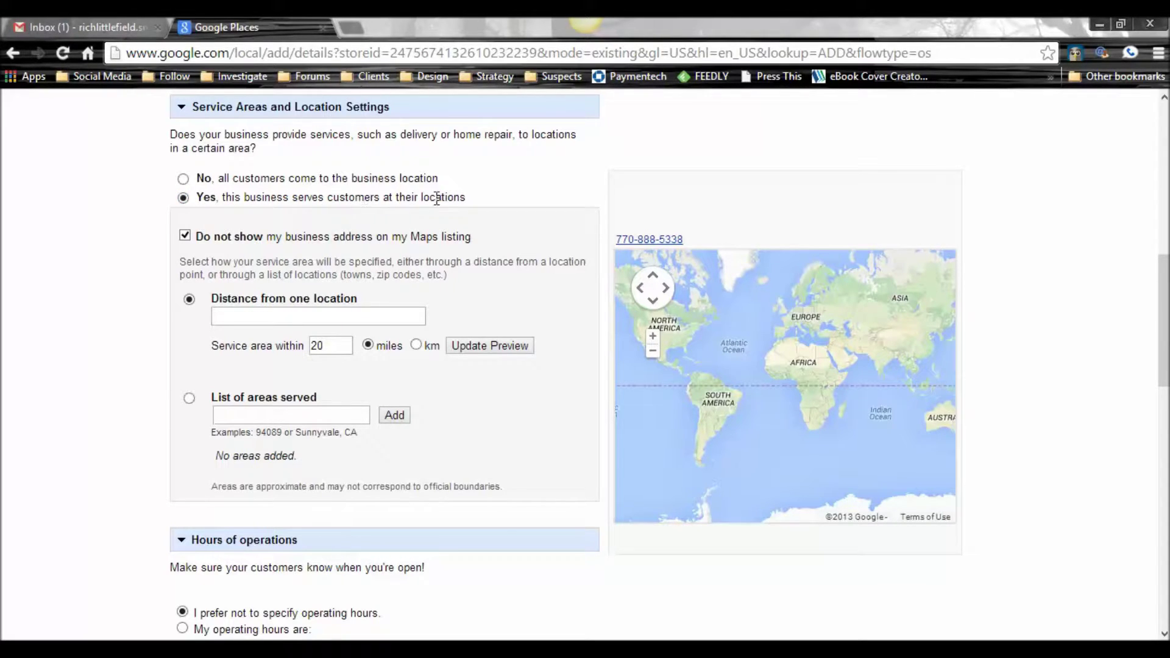
Step: Zoom the page out and enter the company name 'My Painting Company'
scroll(528, 241, "up", 5)
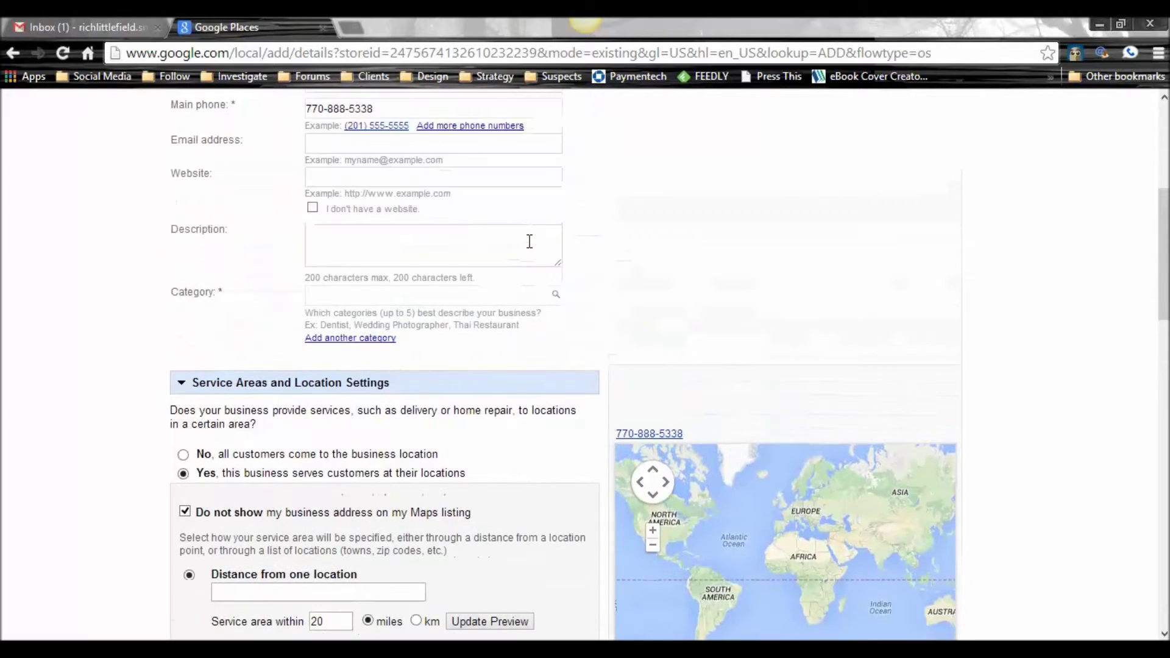
scroll(530, 241, "up", 5)
key("ctrl+minus")
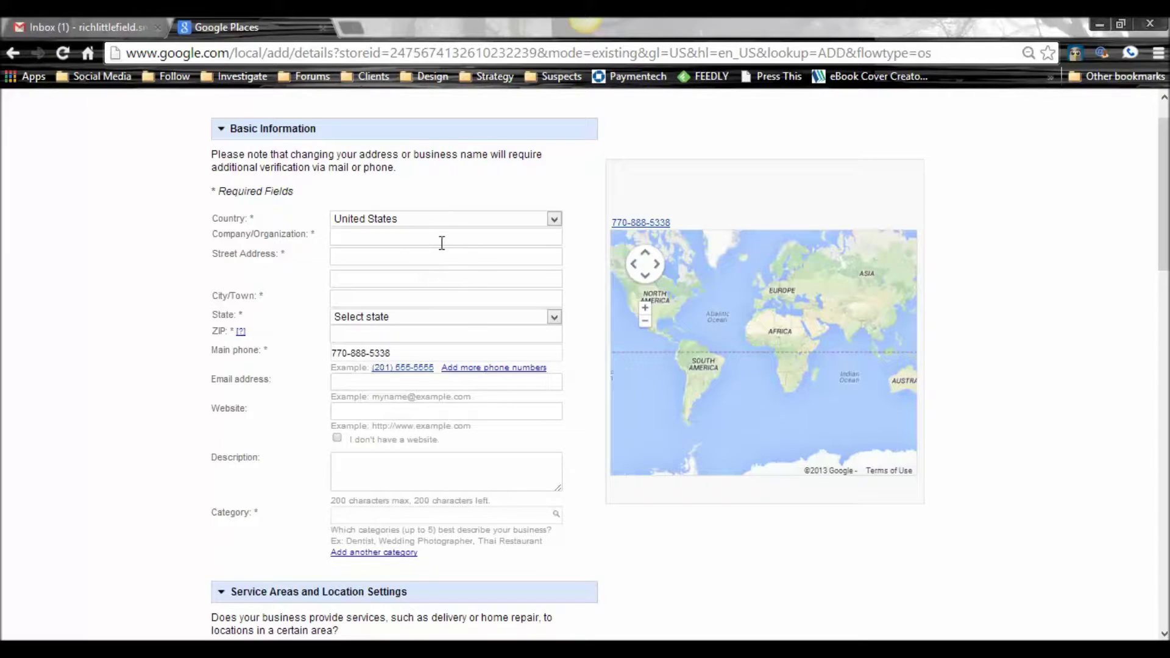
left_click(391, 238)
type("My ")
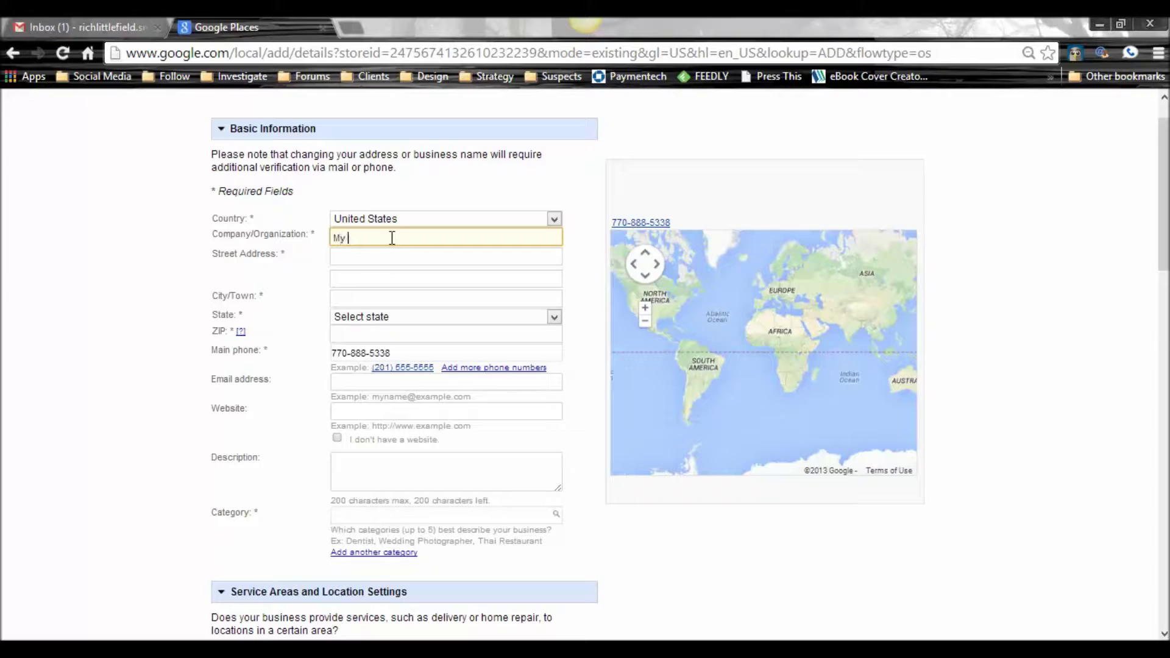
type("Painting Company")
Step: Fill in the address: 123 Main St, Atlanta, Georgia, ZIP 30303
key("Tab")
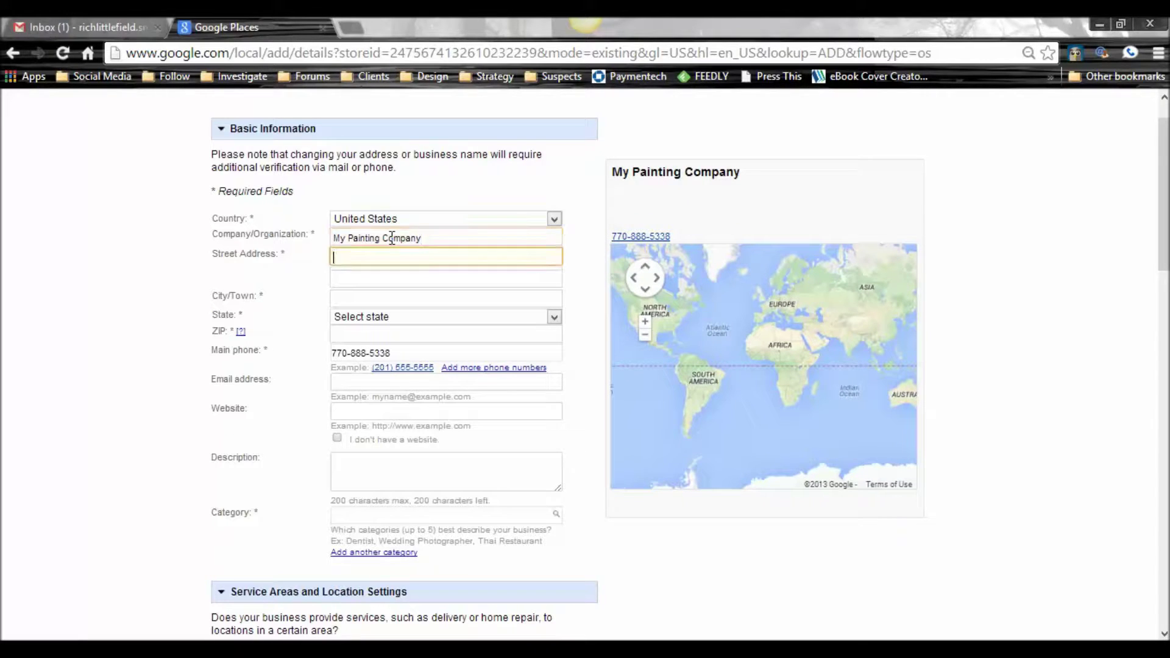
type("123 Main St")
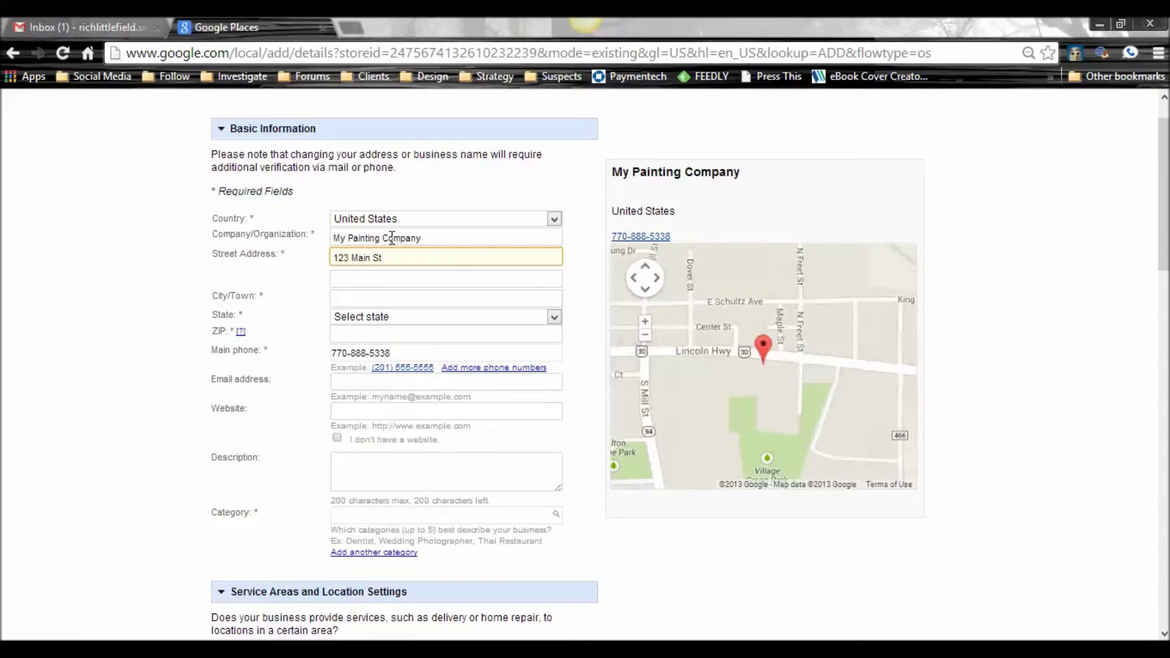
key("Tab")
key("Tab")
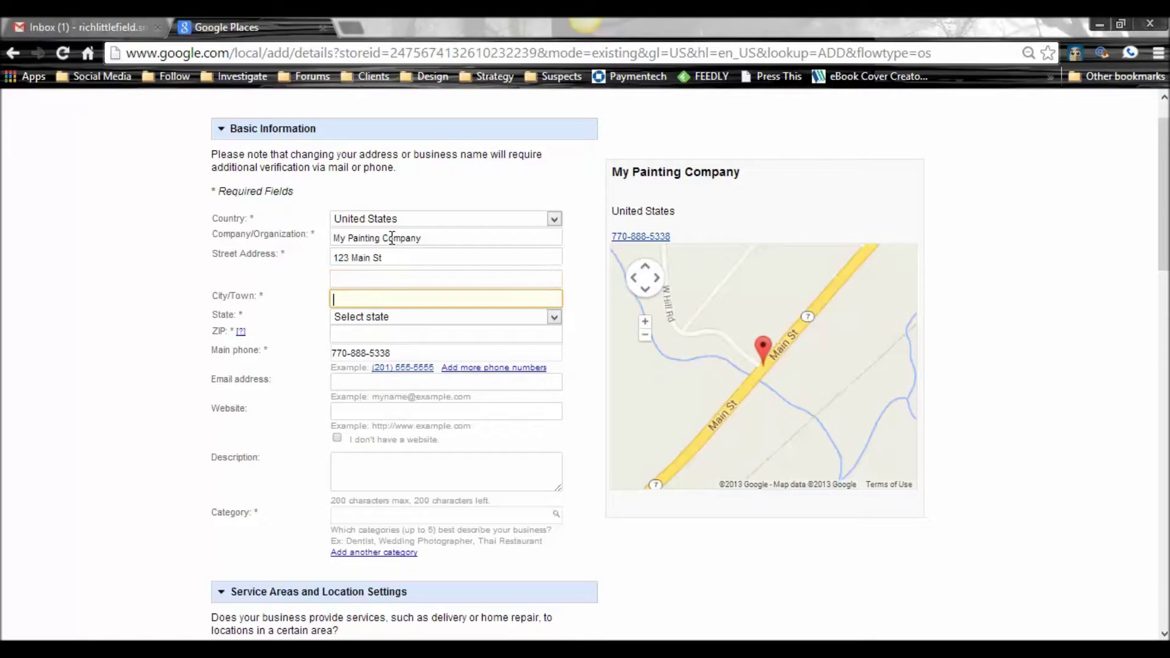
type("Atlanta")
key("Tab")
key("g")
key("Tab")
type("30303")
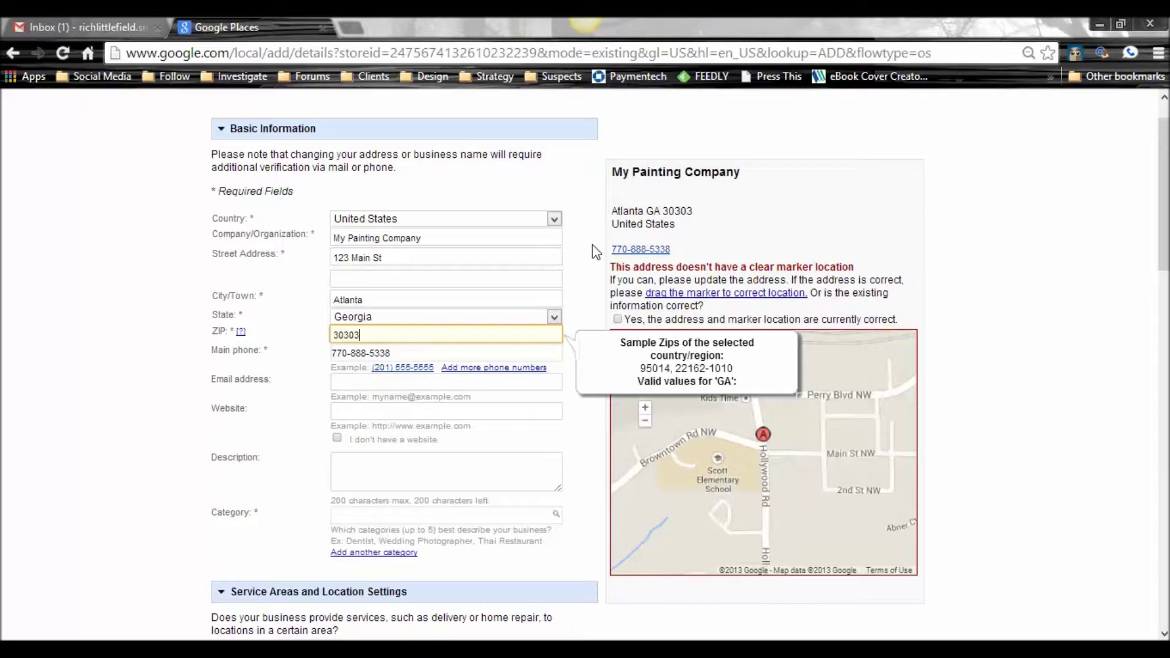
Step: Revisit the street address, then choose 'No, all customers come to the business location'
scroll(596, 251, "down", 1)
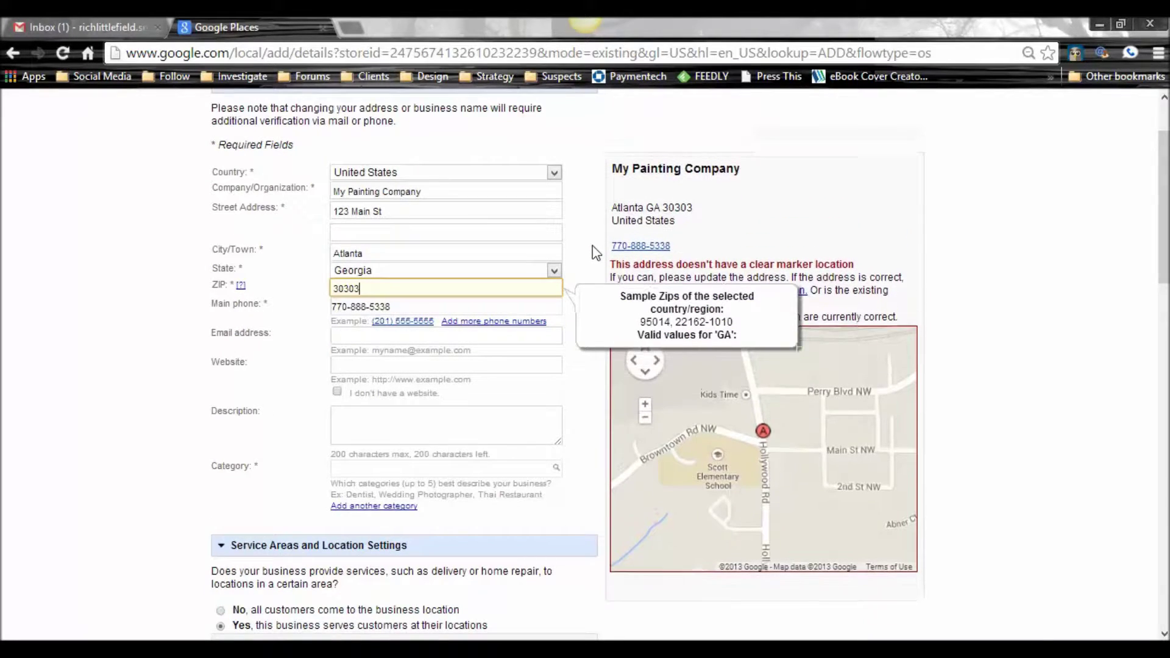
left_click(394, 210)
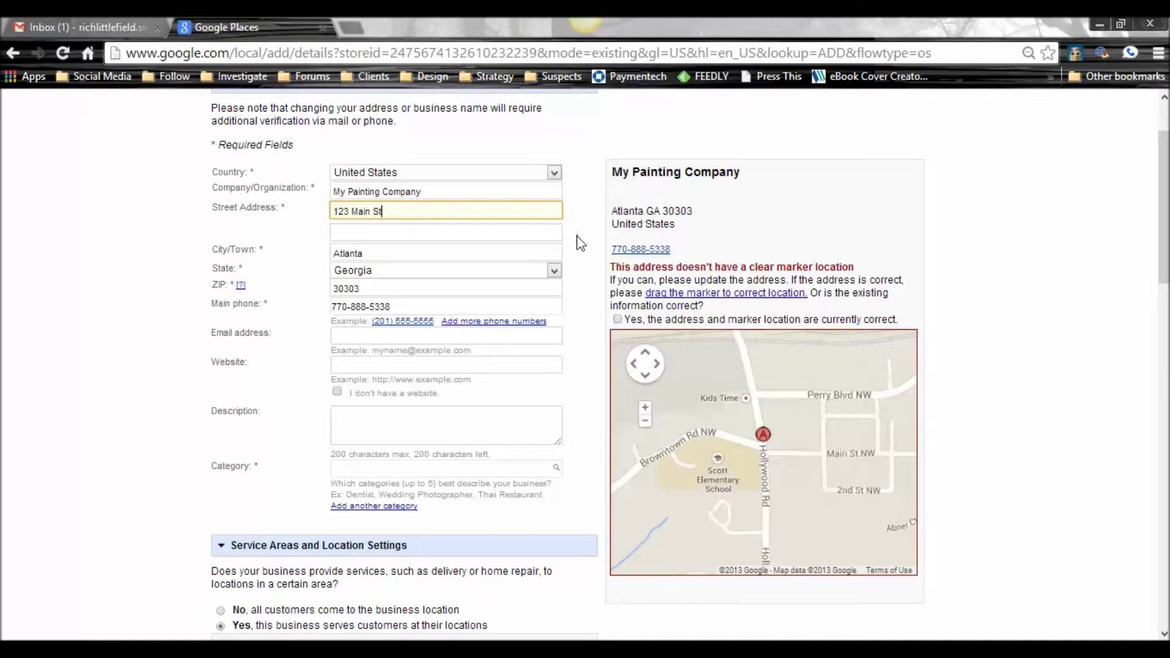
scroll(579, 244, "down", 7)
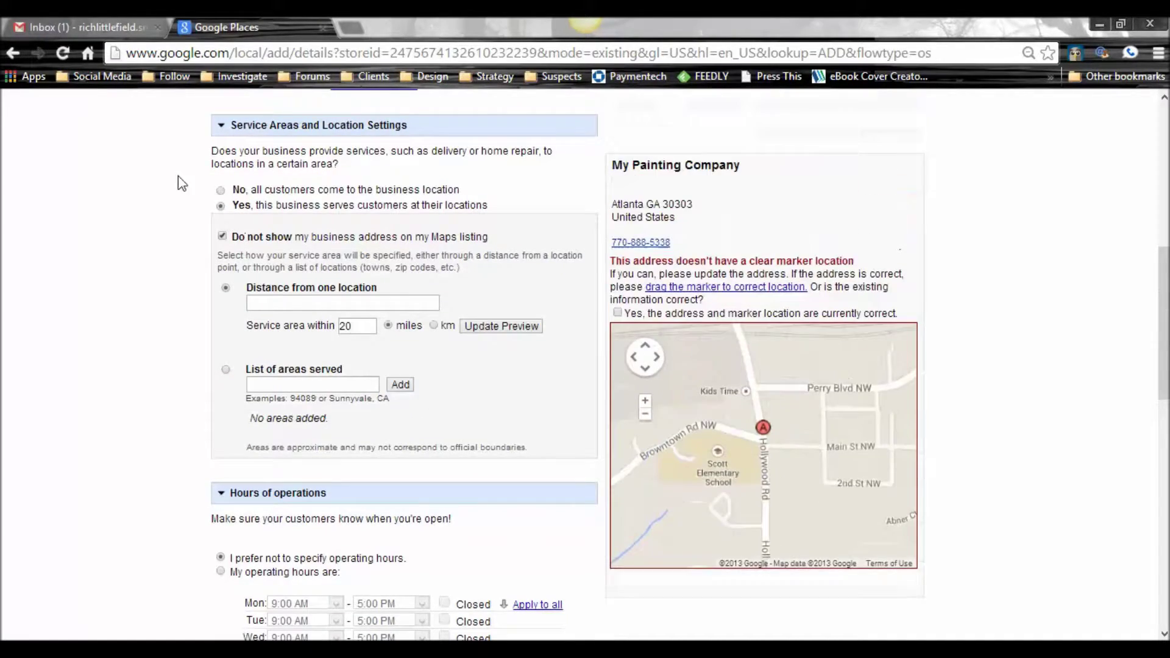
left_click(220, 192)
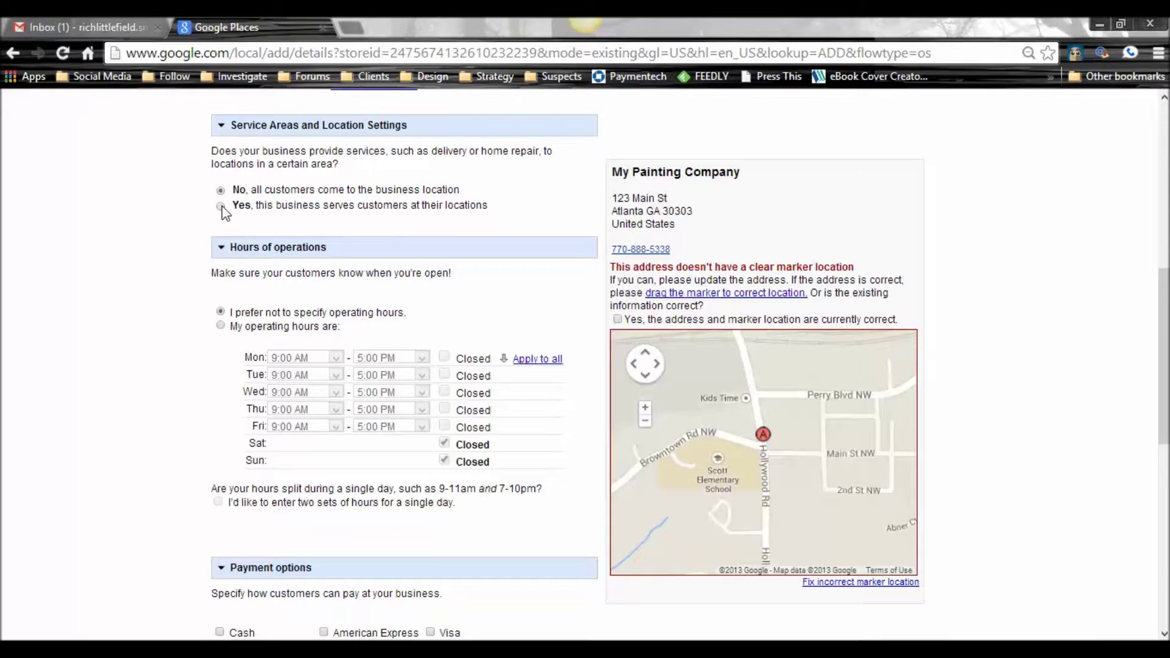
Step: Choose 'Yes, this business serves customers at their locations', toggling the hide-address box on and off
left_click(222, 206)
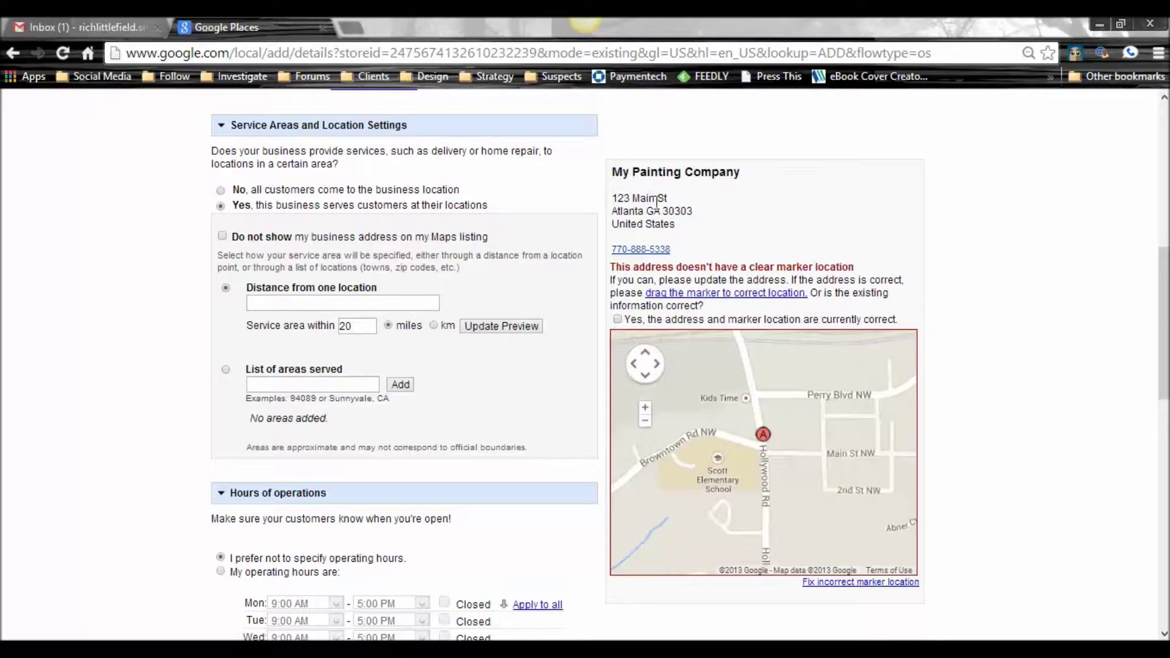
scroll(564, 189, "down", 1)
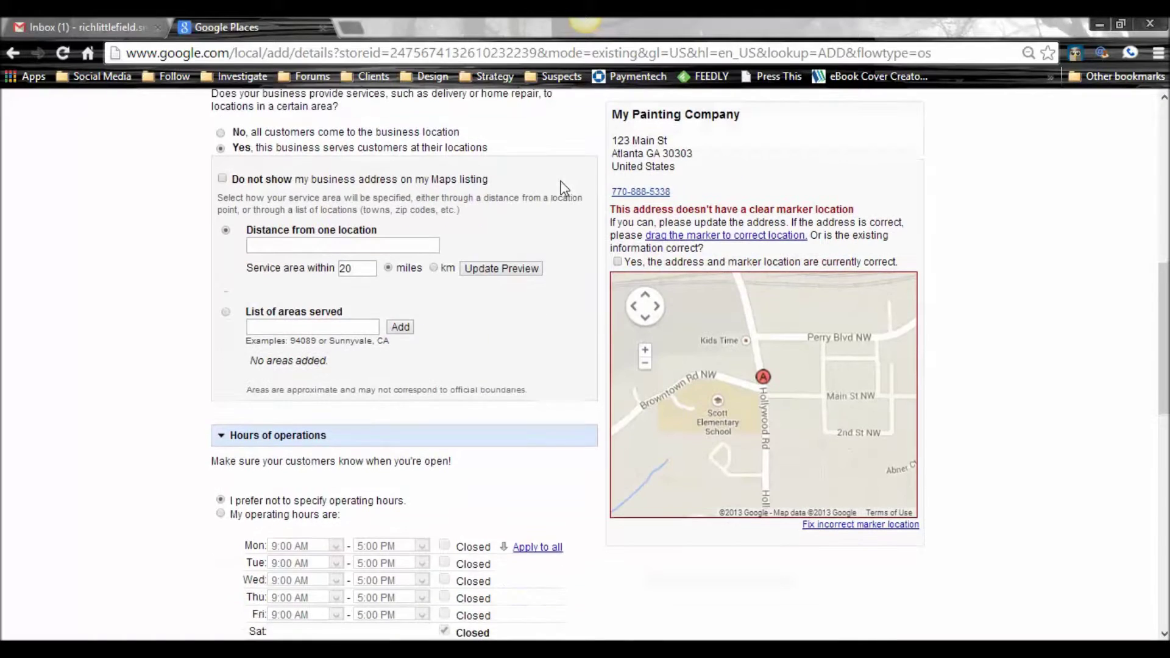
scroll(563, 190, "up", 2)
scroll(563, 190, "down", 1)
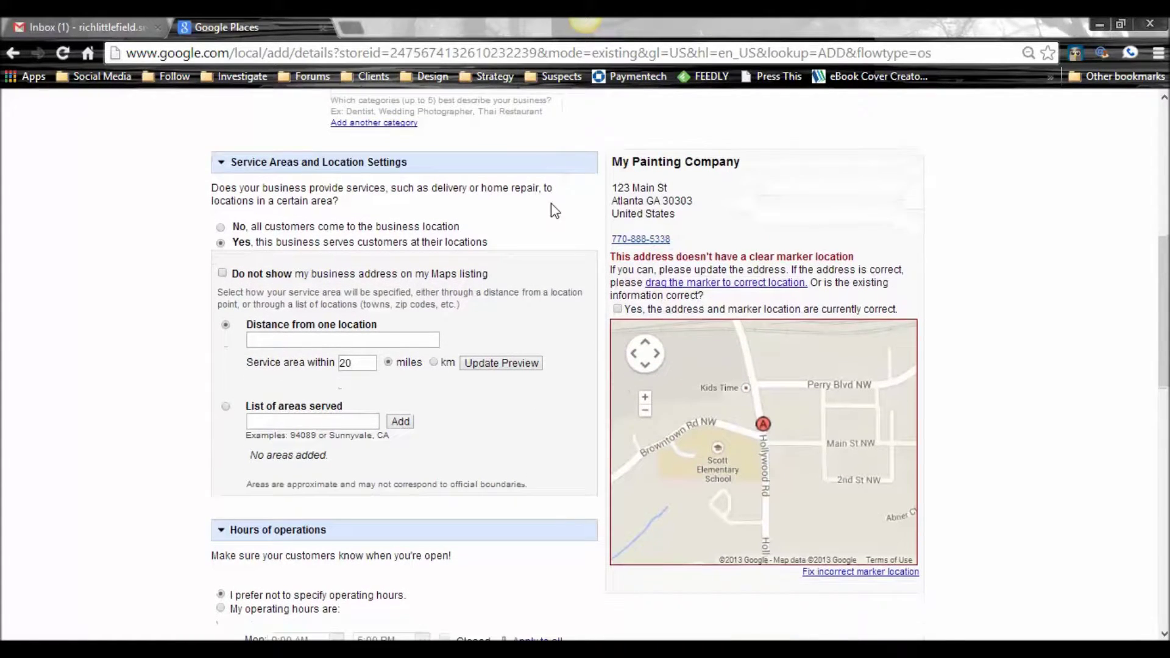
left_click(223, 273)
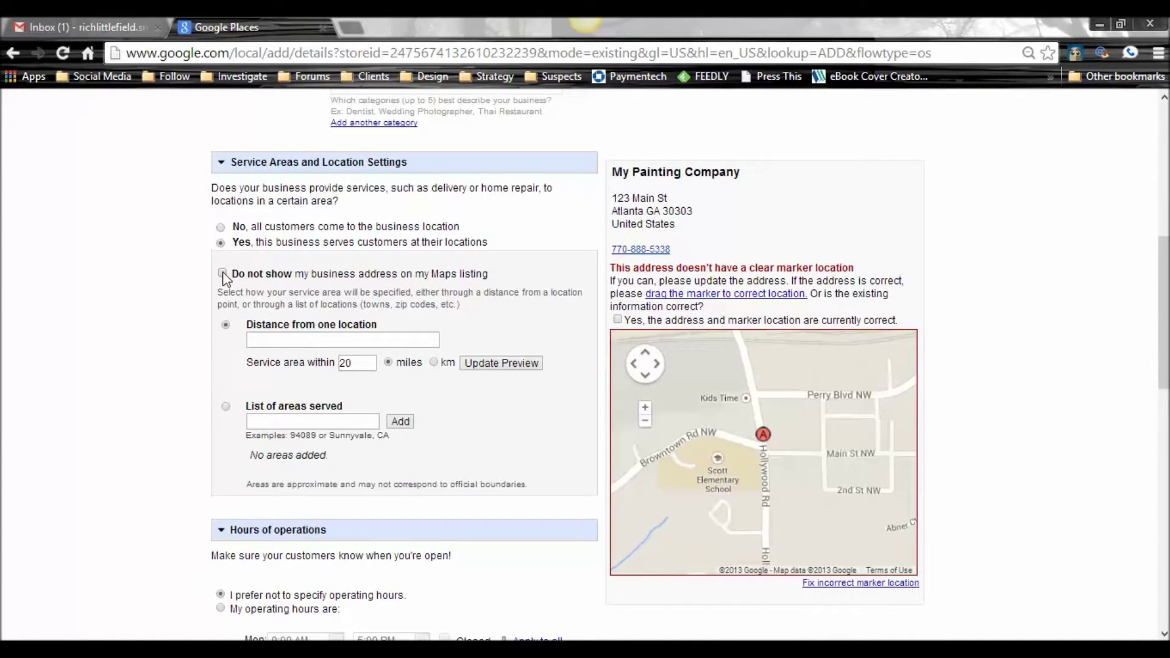
left_click(223, 273)
Step: Tick 'Do not show my business address on my Maps listing' and scroll through the form
left_click(222, 273)
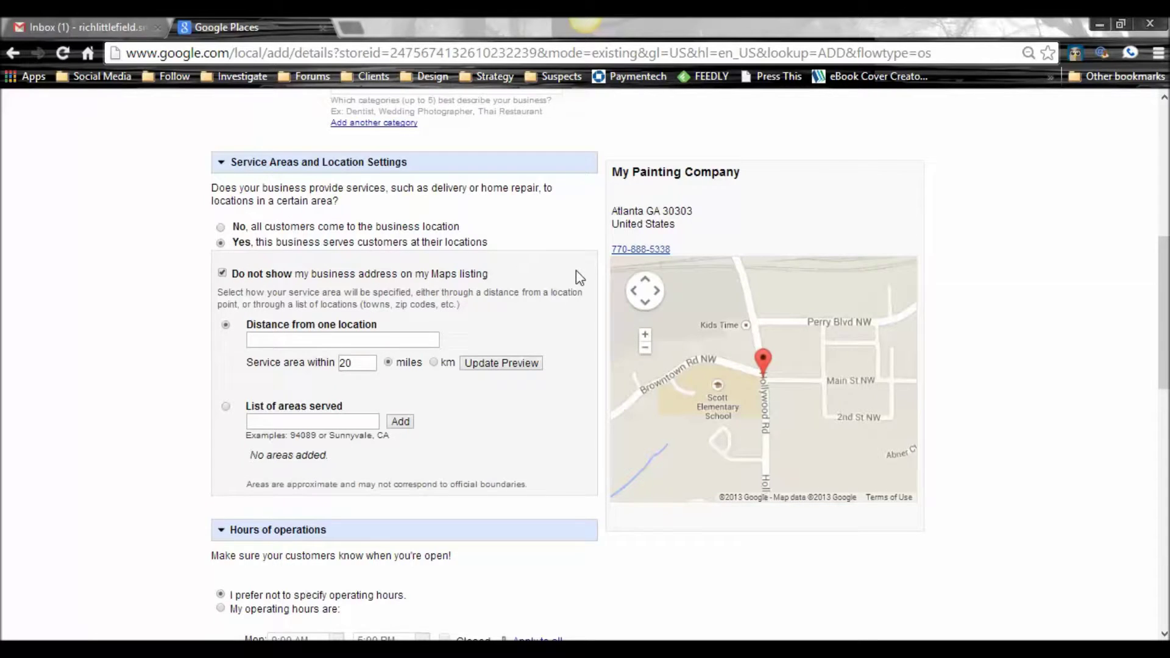
scroll(580, 277, "down", 1)
scroll(580, 277, "up", 8)
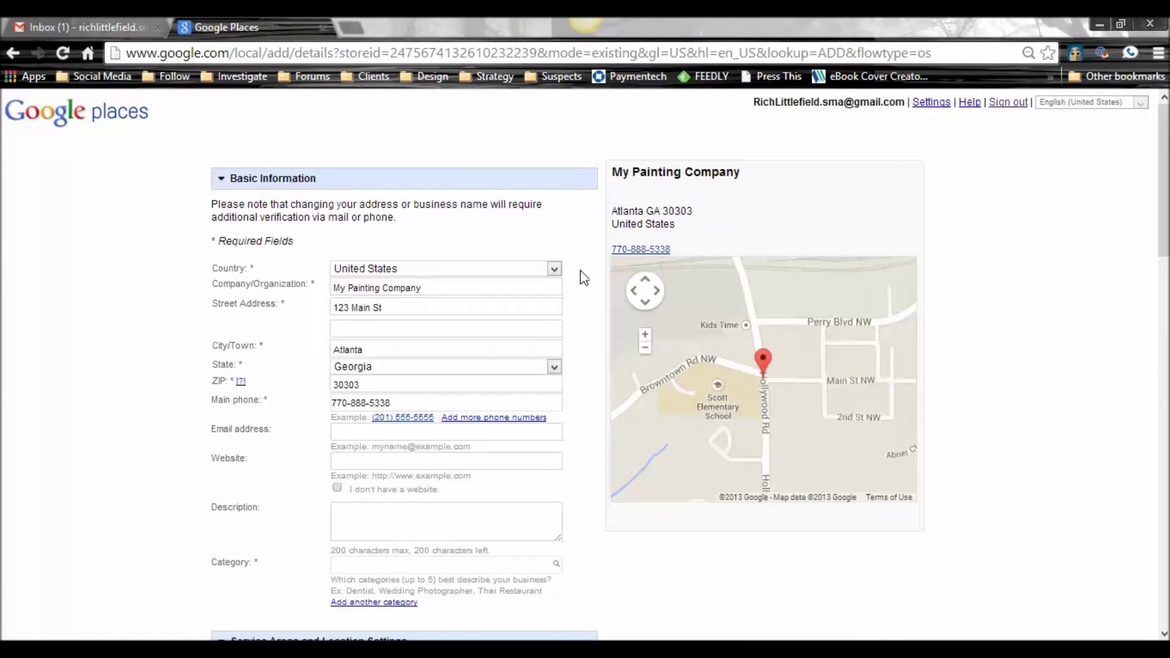
scroll(584, 278, "down", 3)
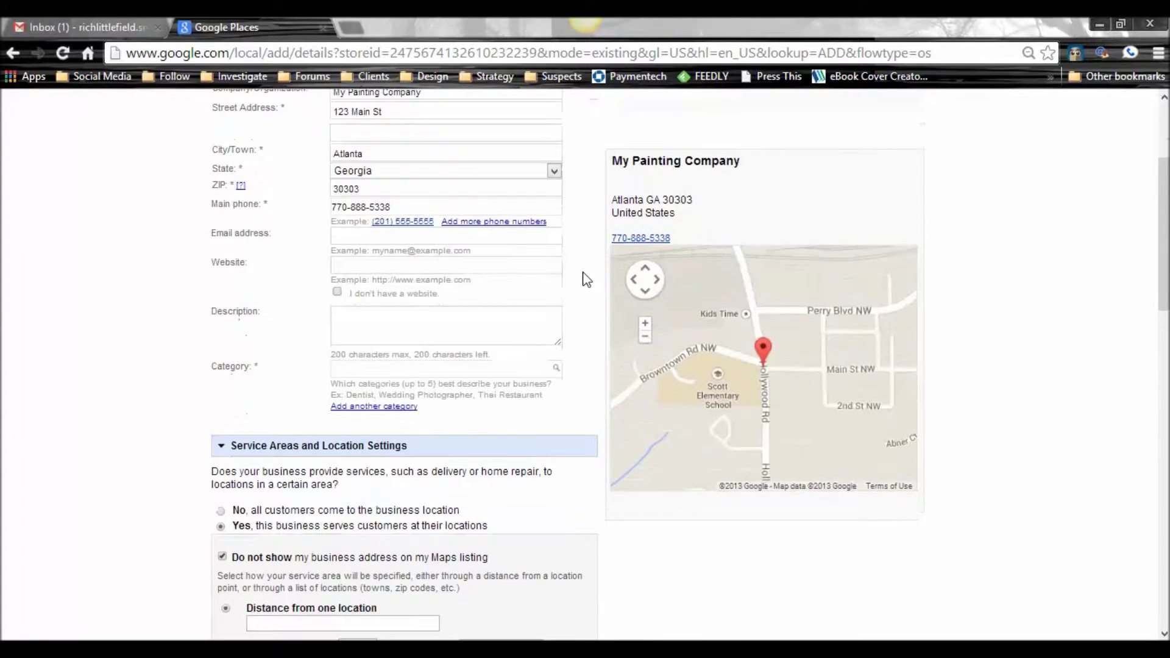
scroll(586, 279, "down", 4)
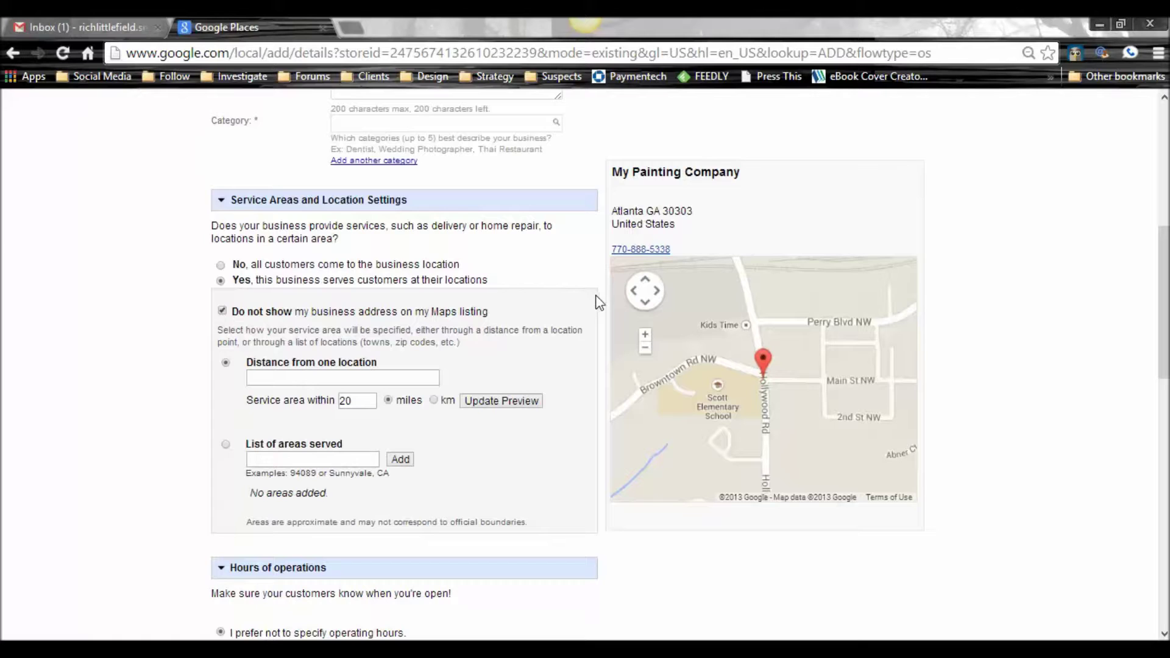
scroll(603, 308, "down", 3)
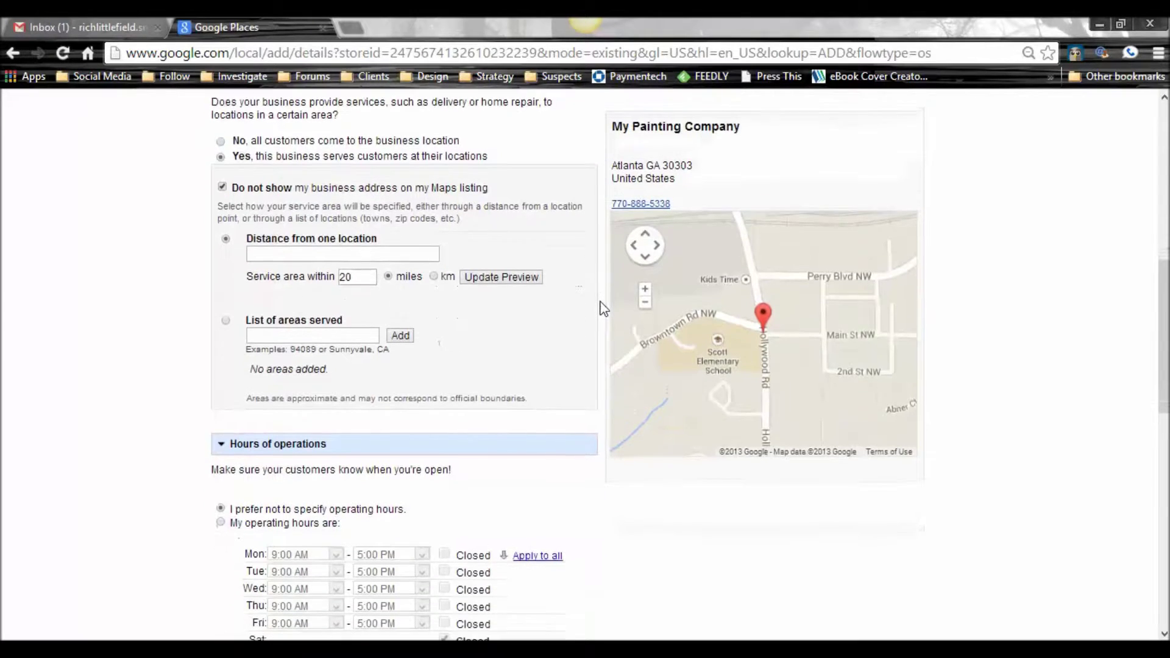
scroll(603, 308, "up", 1)
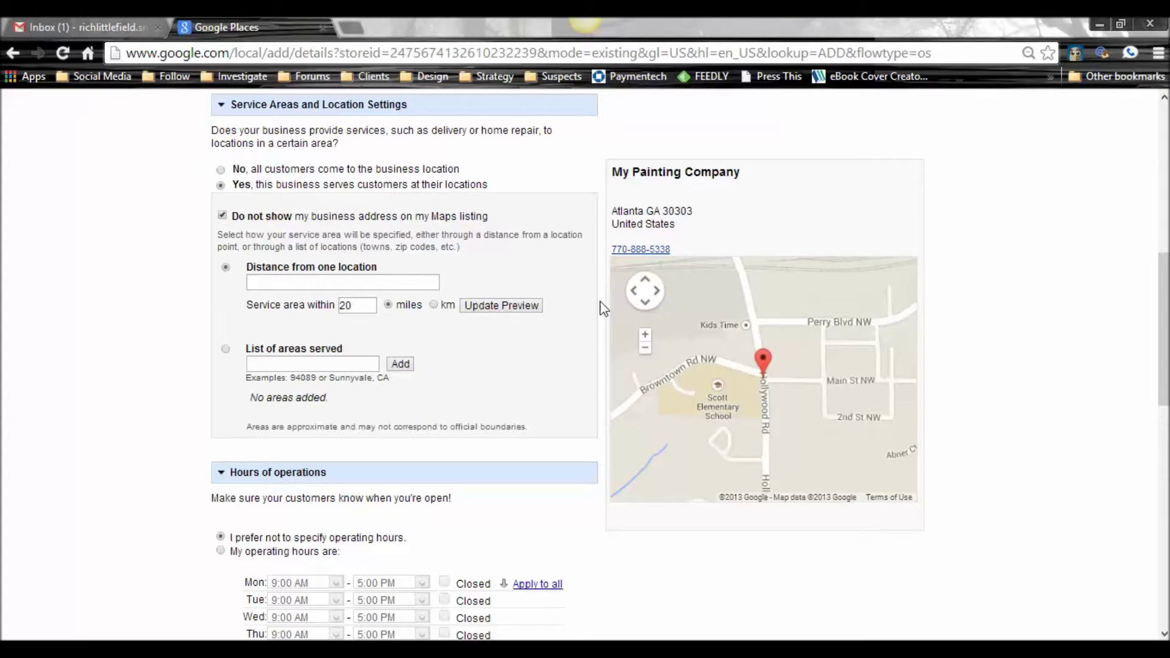
Step: Scroll down through the service area and operating hours sections of the form
scroll(603, 307, "up", 3)
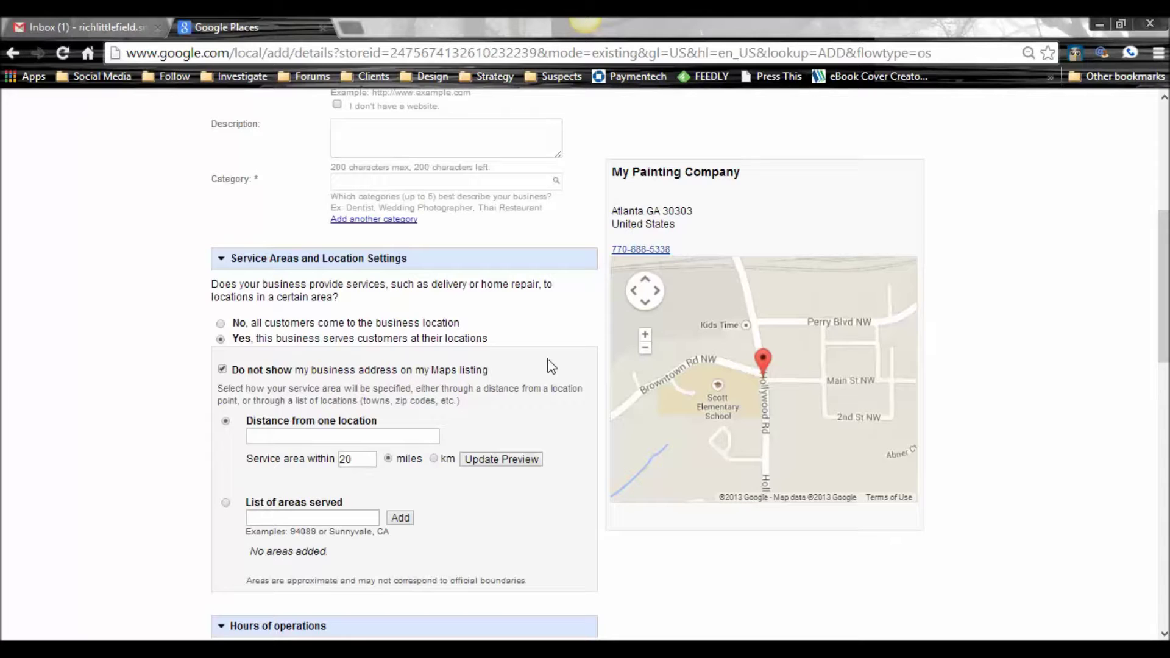
scroll(551, 367, "down", 2)
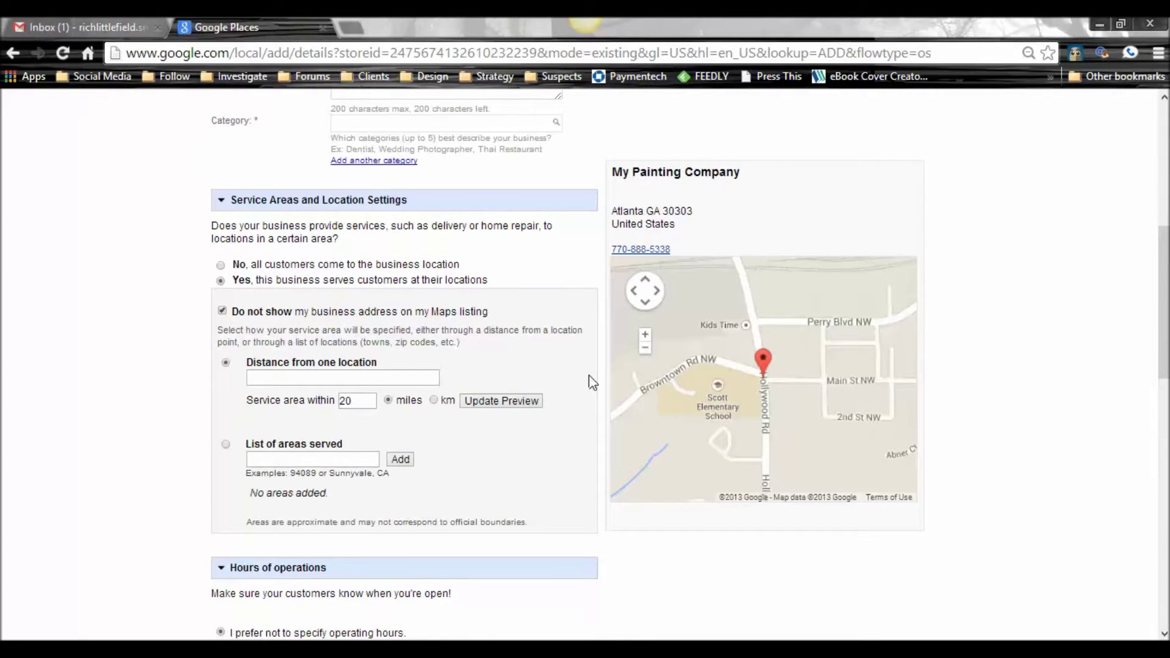
scroll(590, 382, "down", 3)
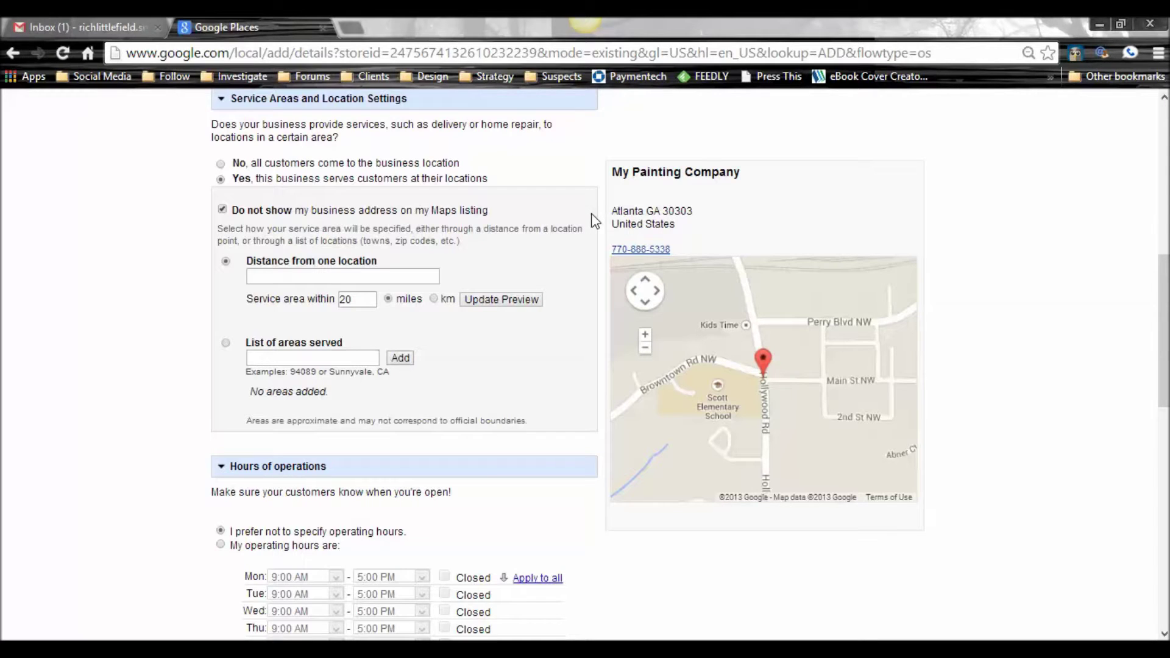
scroll(594, 219, "down", 1)
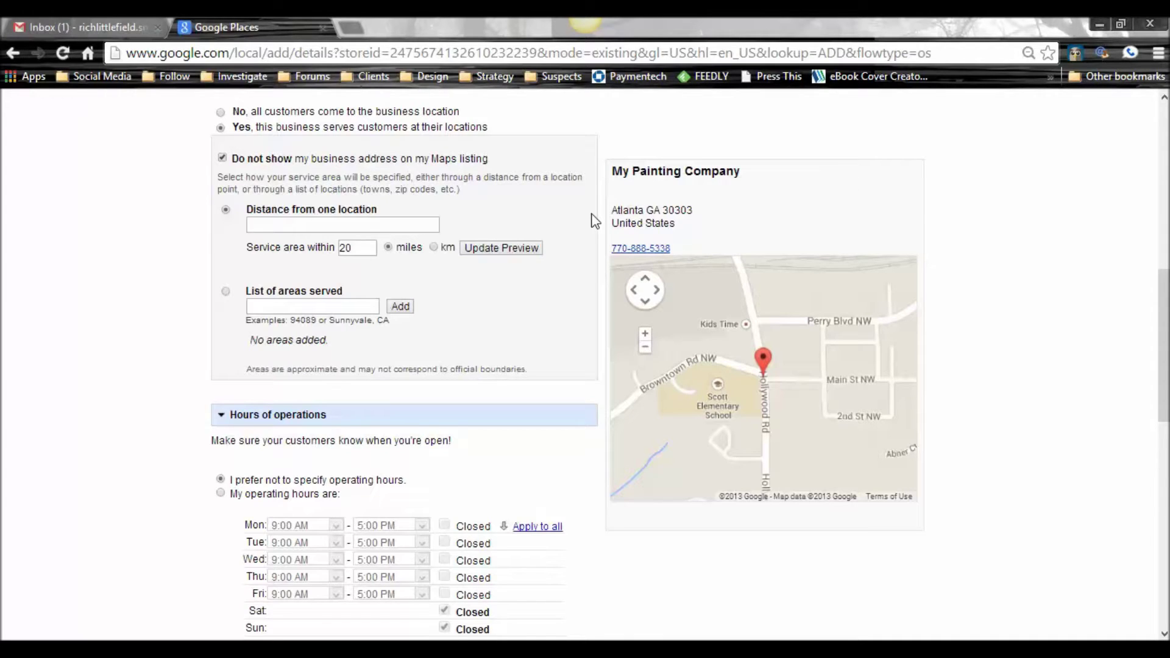
scroll(594, 220, "down", 1)
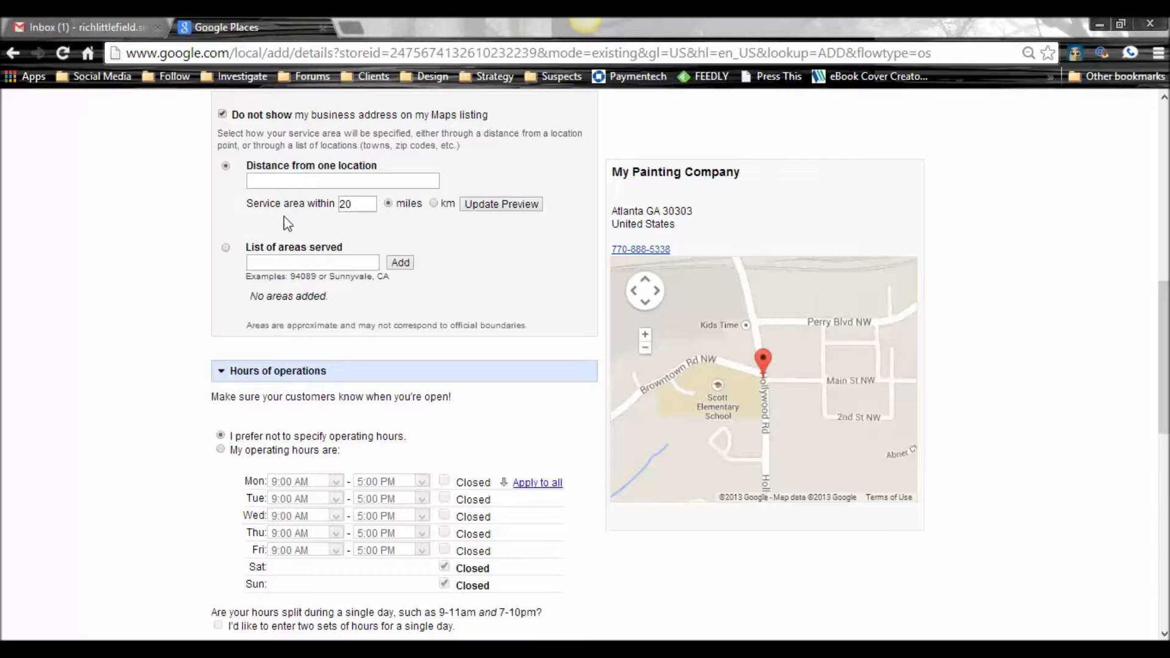
Step: Switch the service area to a list of areas served and add Canton, GA
left_click(226, 248)
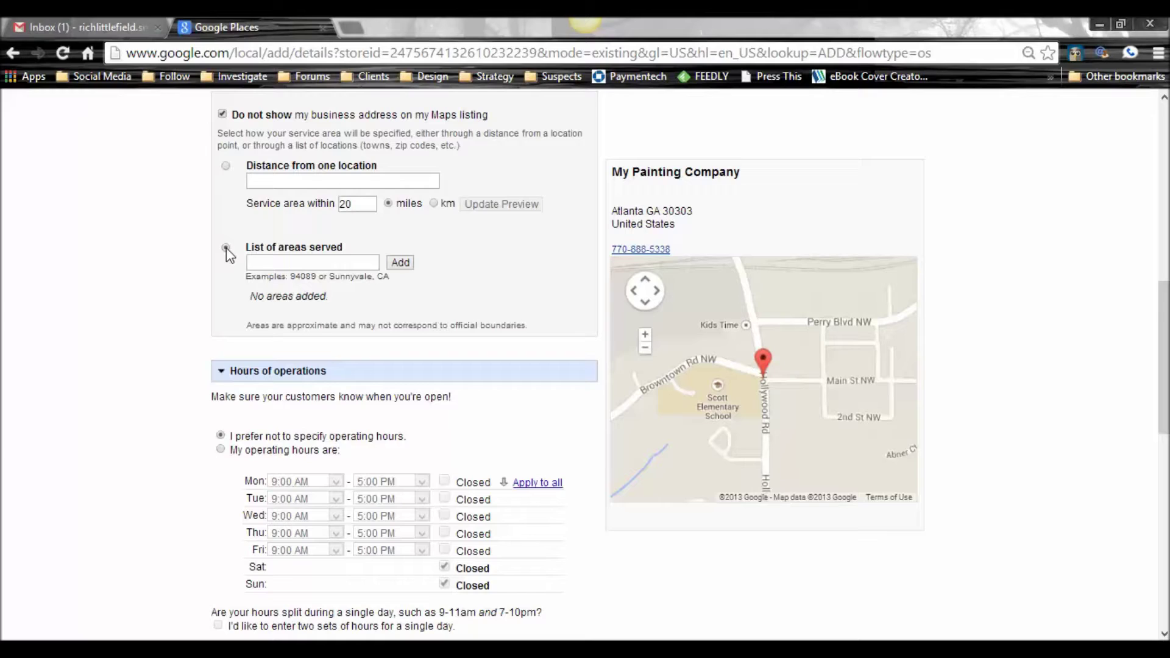
left_click(274, 263)
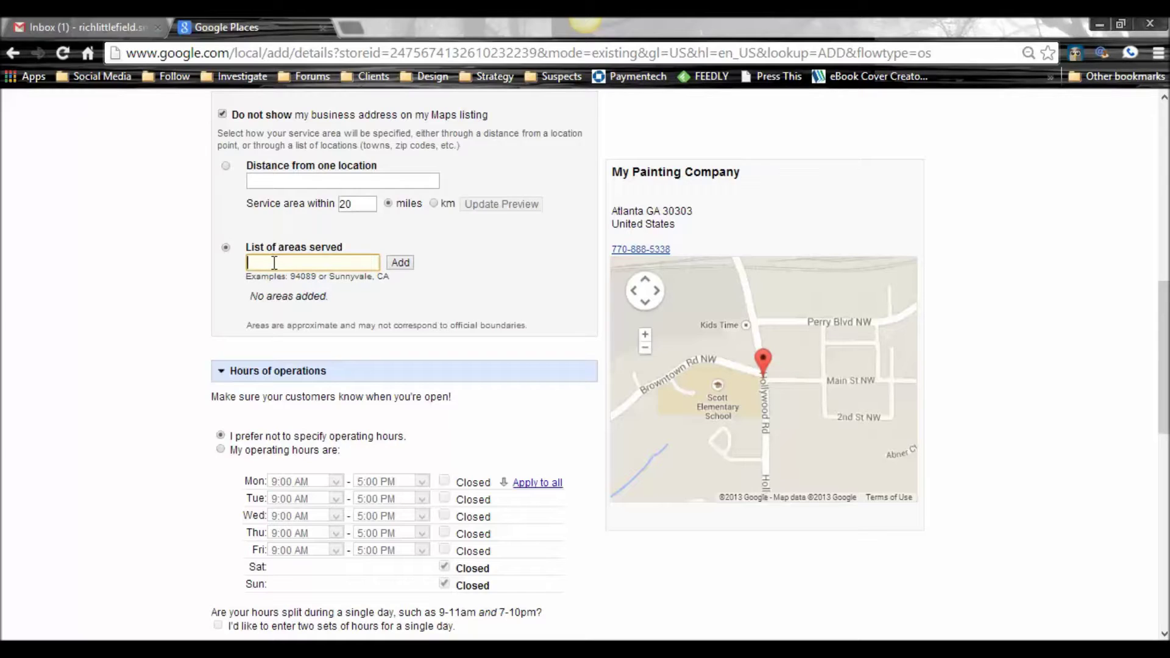
type("Canton, GA")
key("Return")
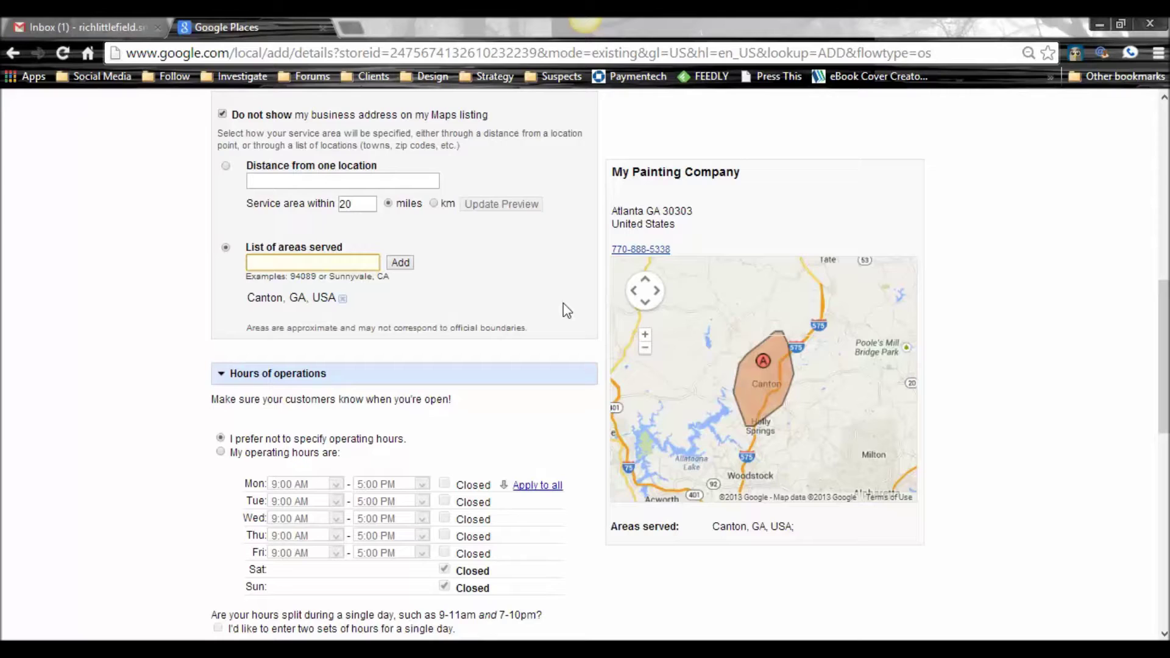
left_click(329, 264)
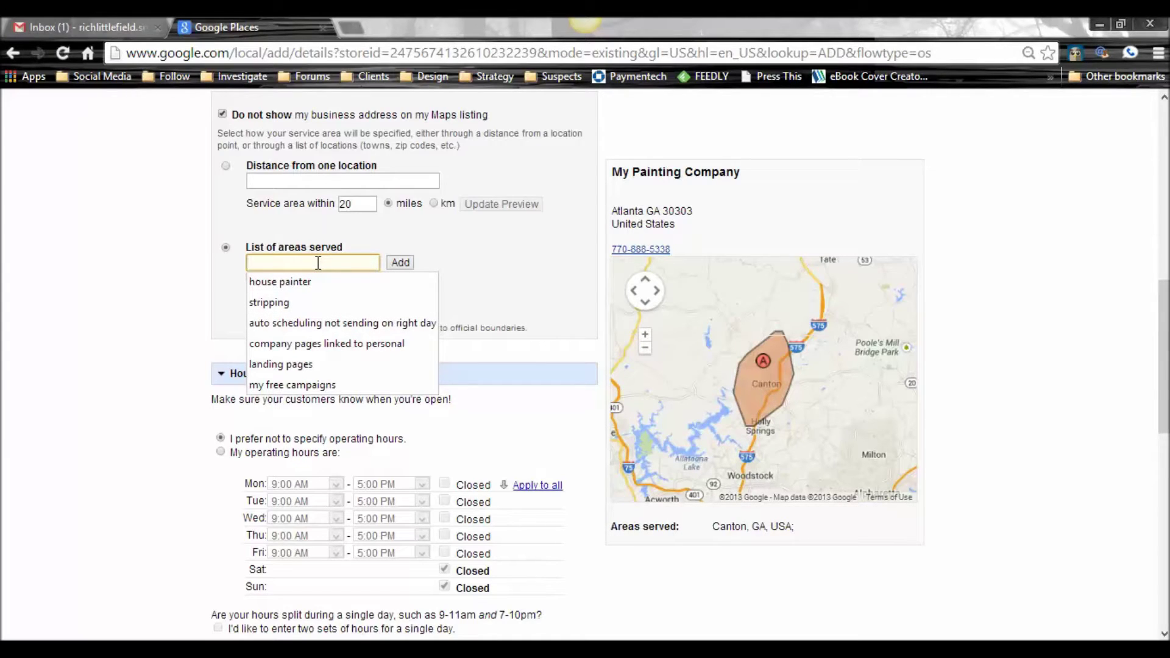
Step: Add Marietta, Cumming and Sandy Springs to the list of areas served
type("Marie")
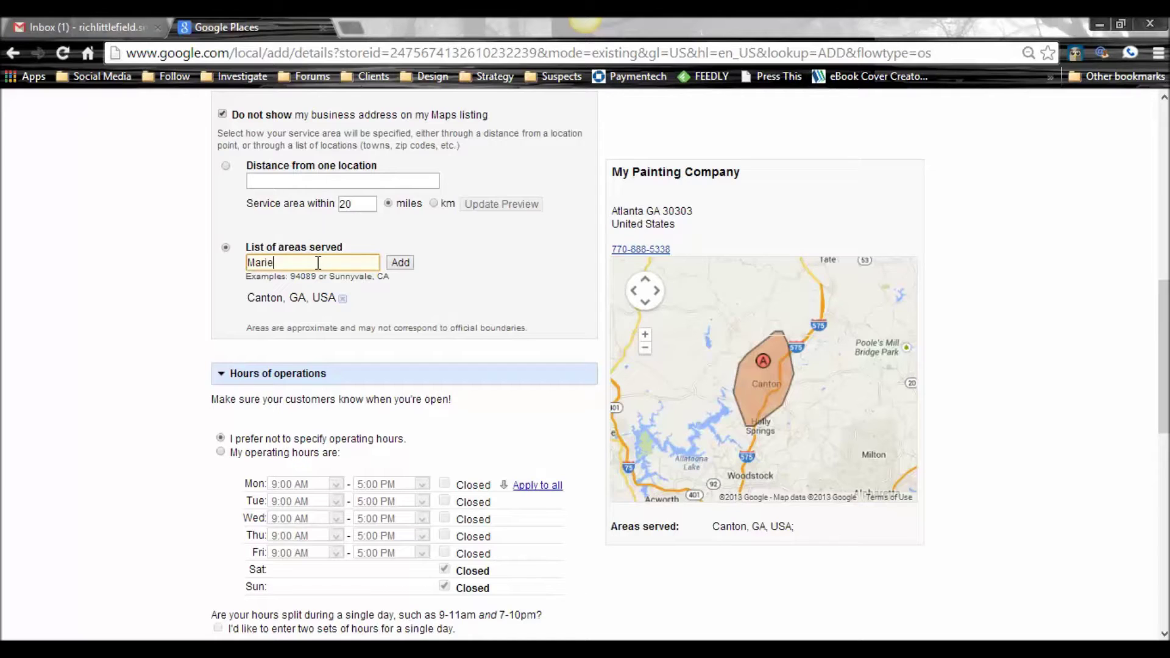
type("tta")
key("Return")
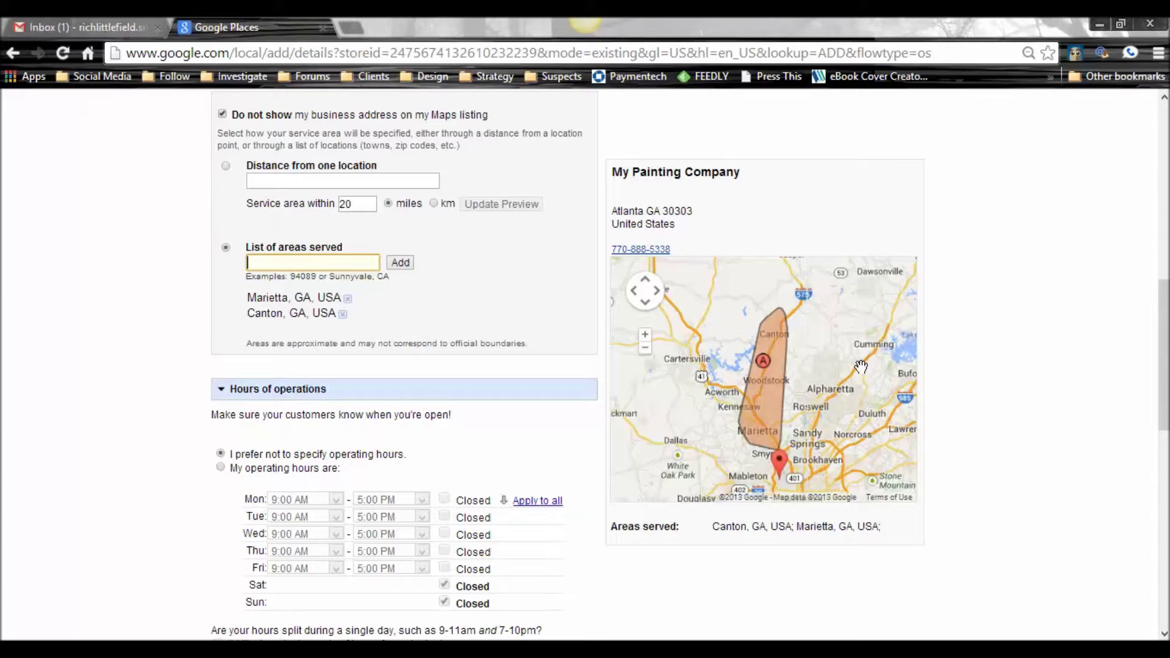
type("Cumming")
key("Return")
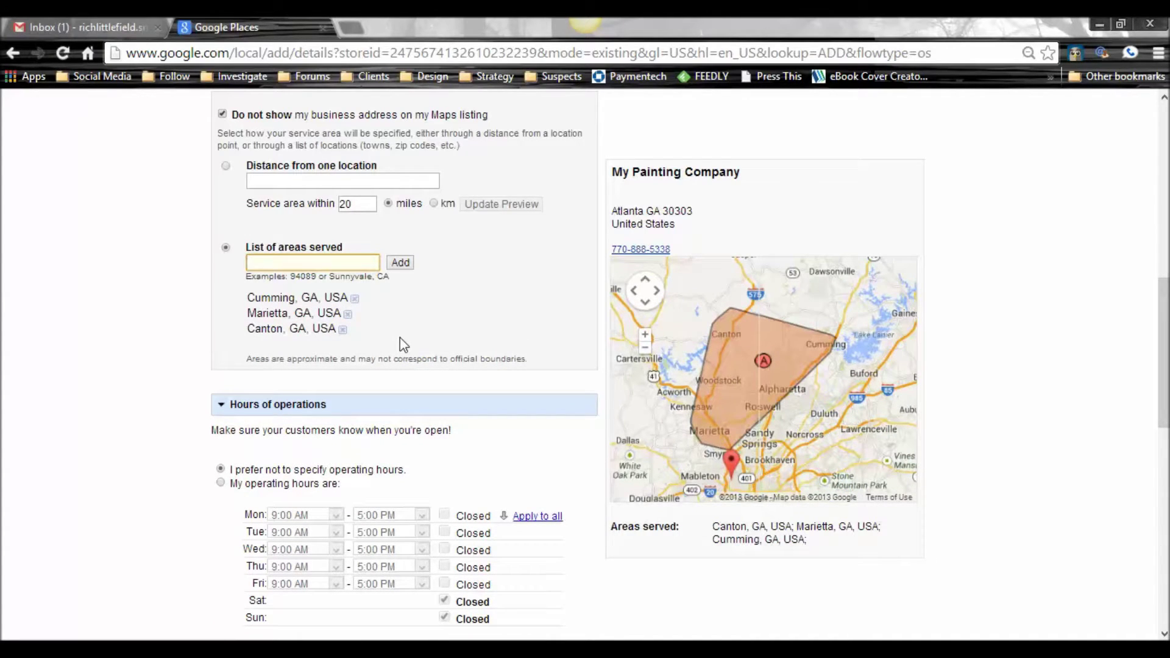
type("Sandy springs")
key("Return")
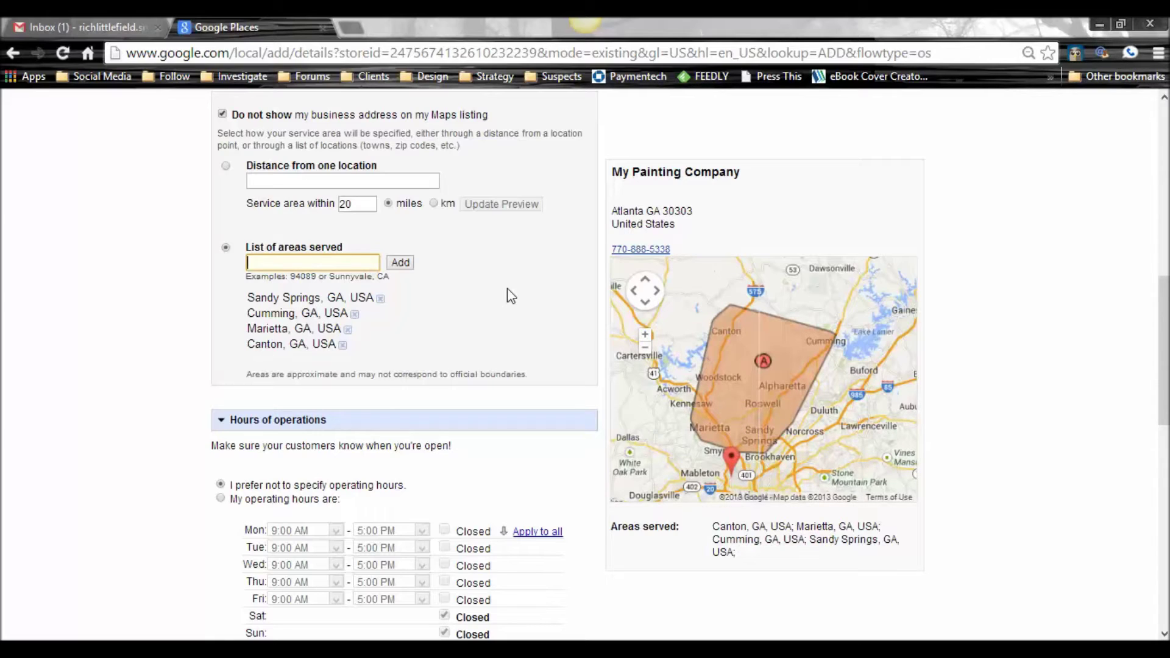
scroll(508, 289, "down", 2)
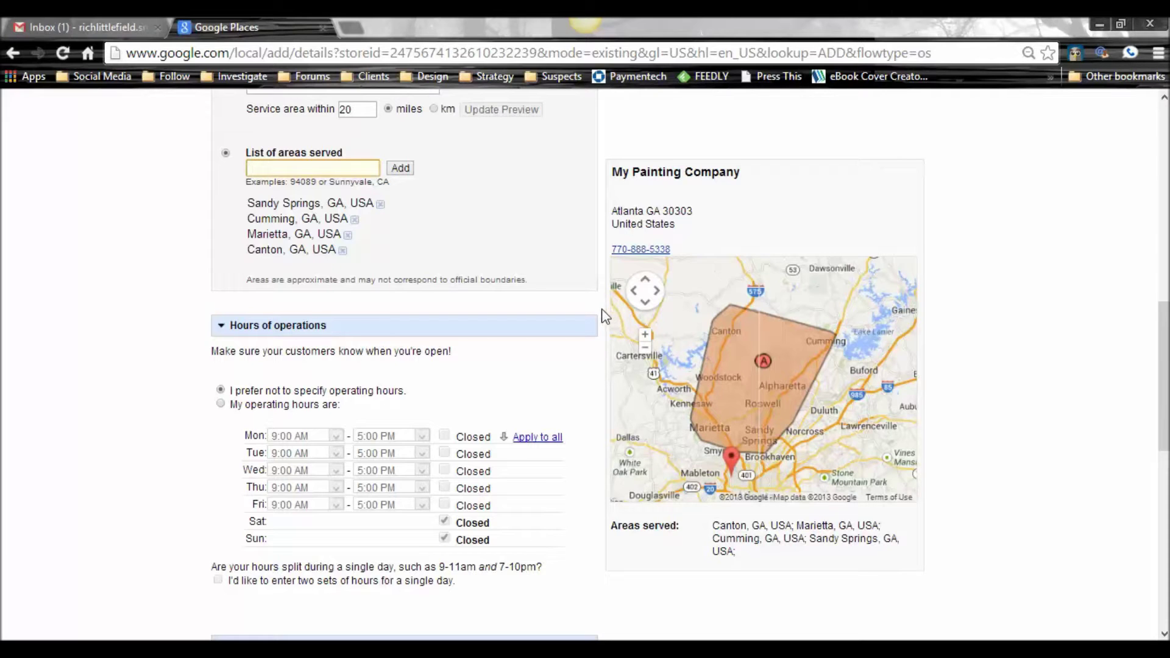
scroll(605, 316, "down", 3)
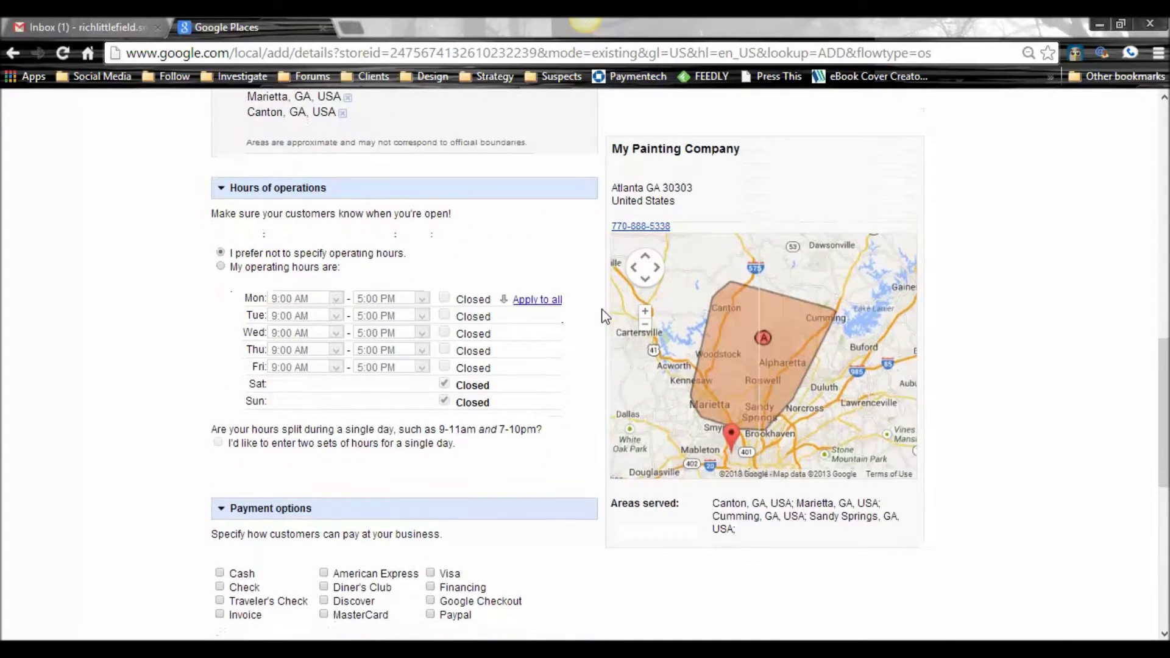
scroll(605, 316, "up", 2)
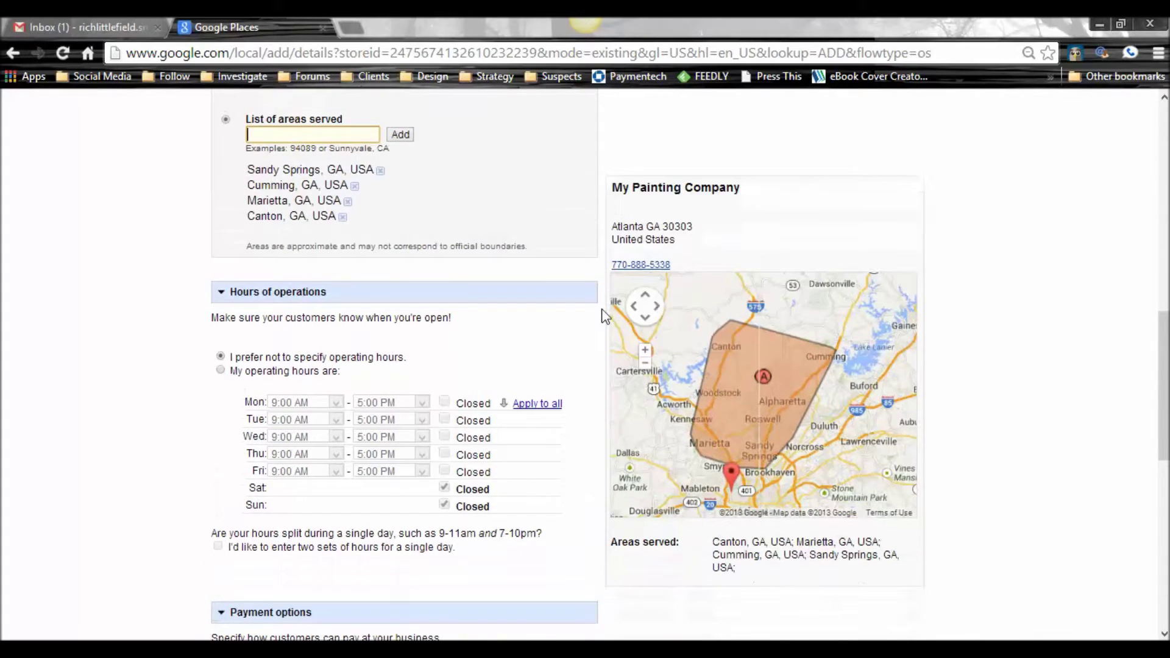
scroll(605, 316, "down", 4)
scroll(605, 315, "down", 7)
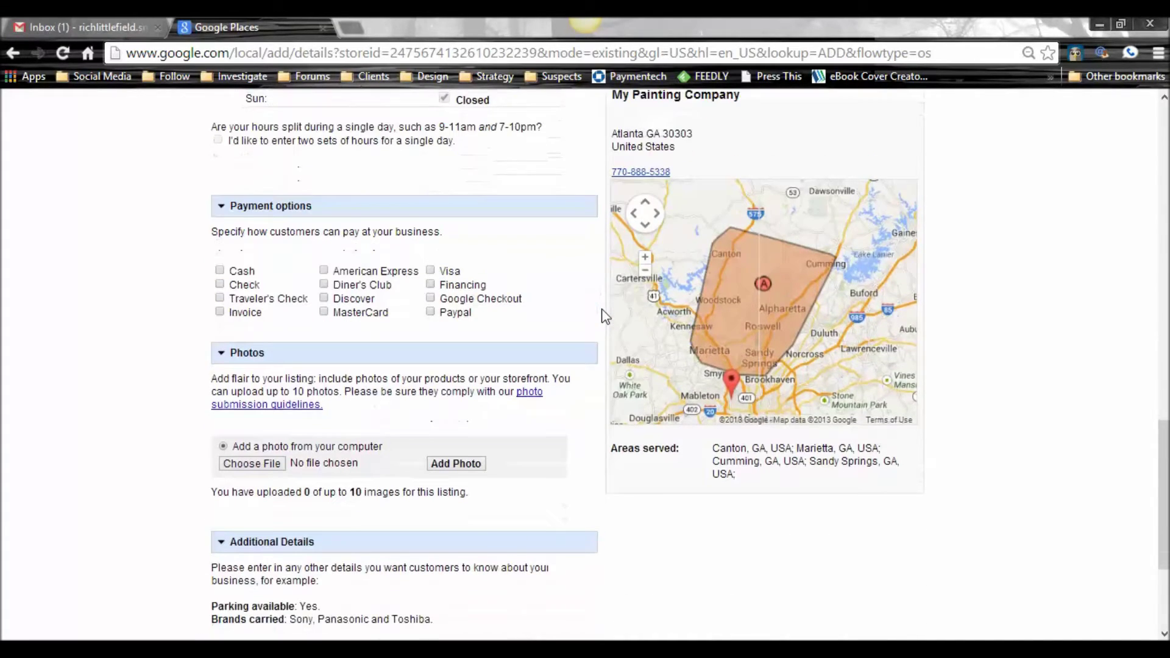
scroll(605, 316, "down", 1)
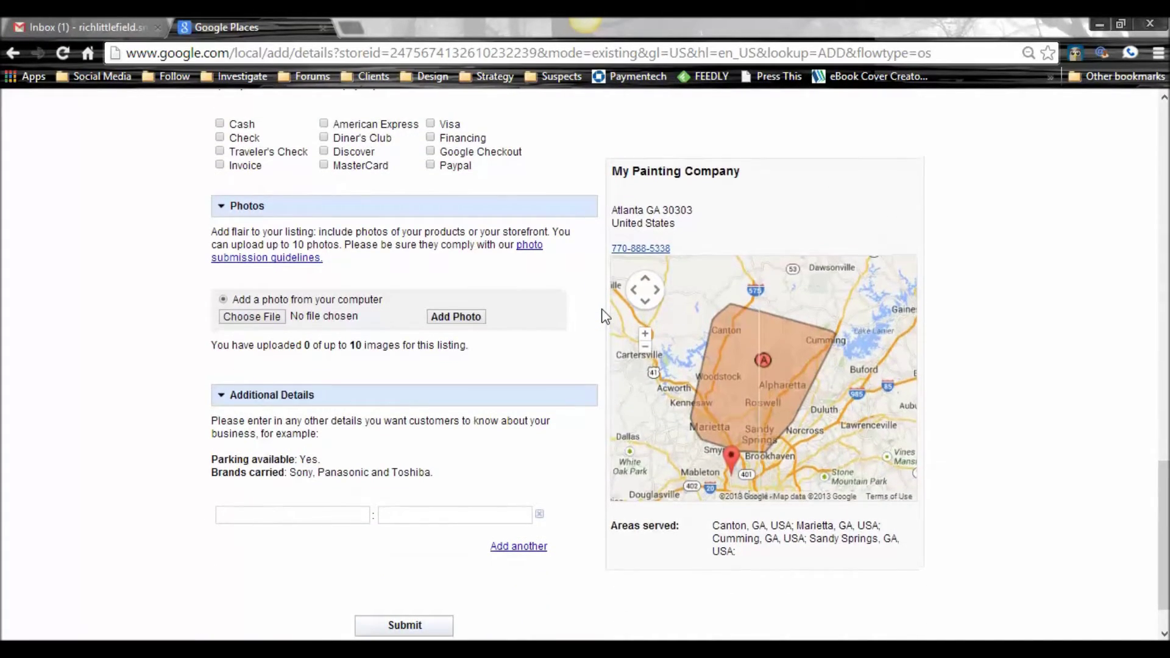
scroll(606, 316, "down", 1)
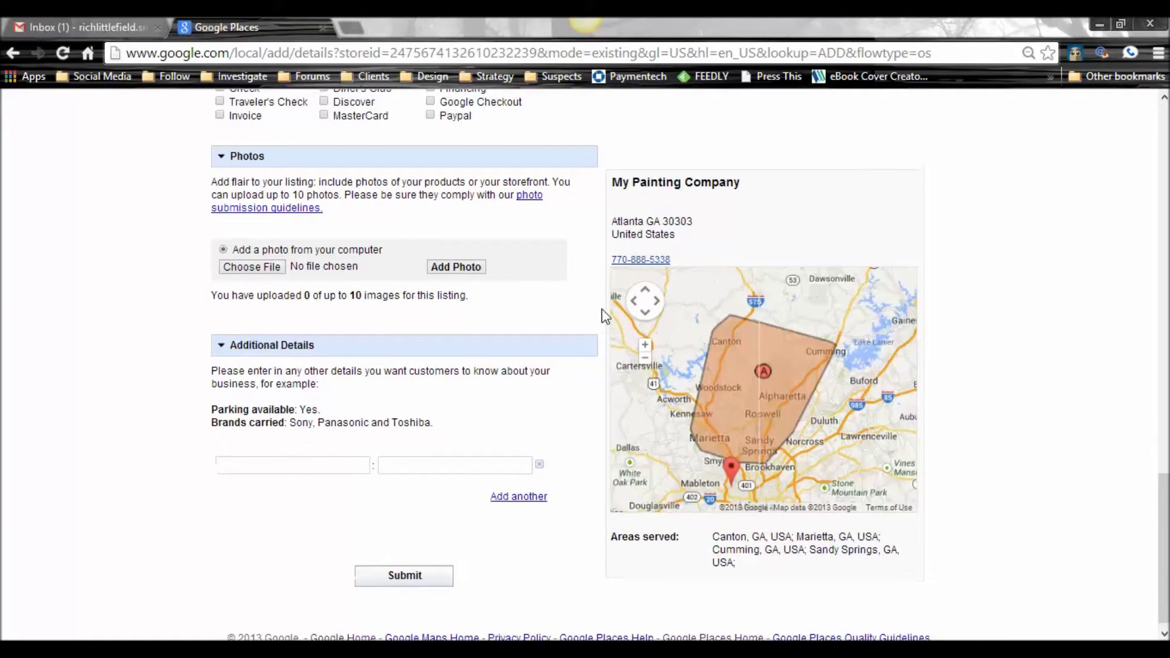
scroll(605, 316, "up", 8)
scroll(605, 315, "up", 7)
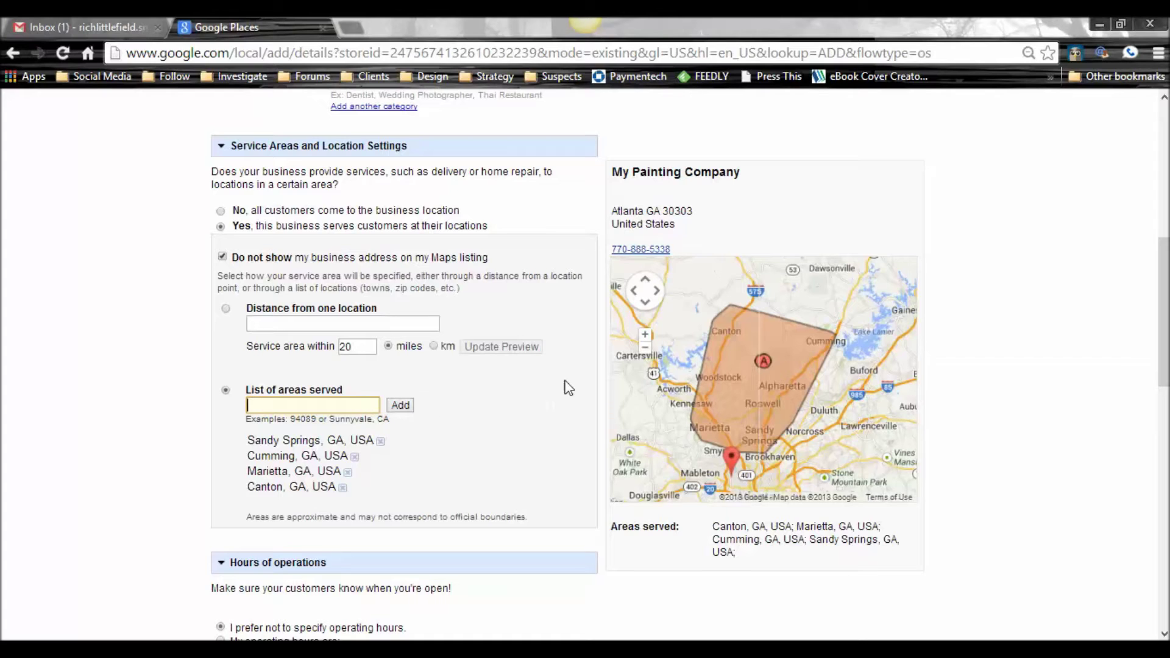
Step: Finish editing the areas-served list and return to the top of the listing form
scroll(565, 381, "up", 3)
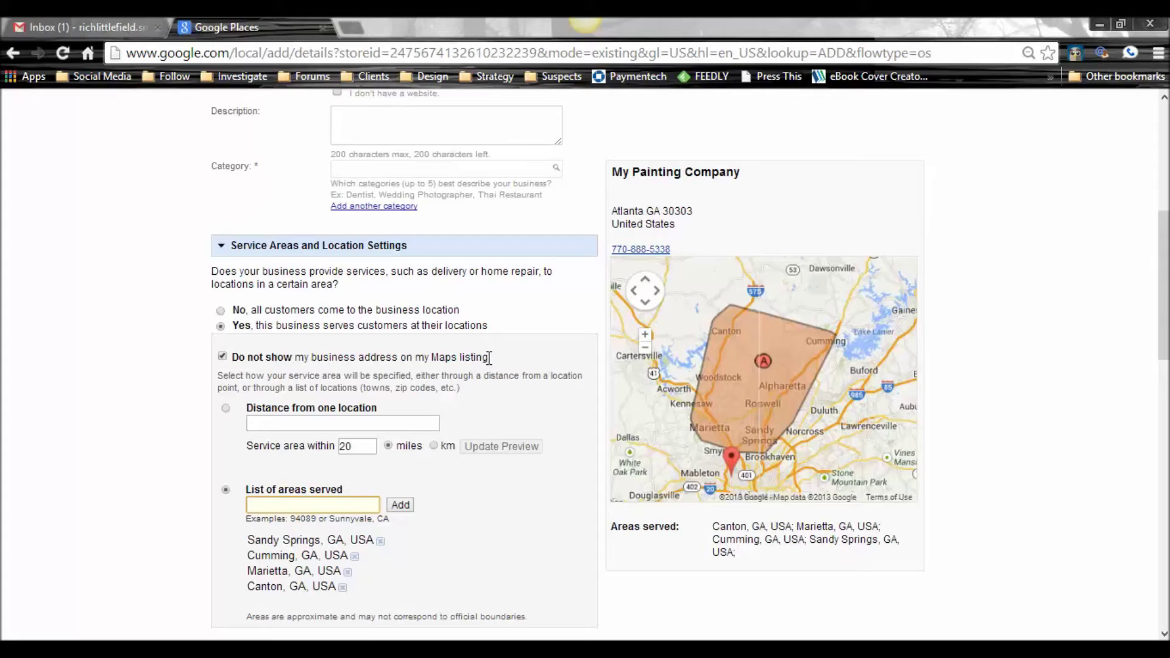
left_click(487, 359)
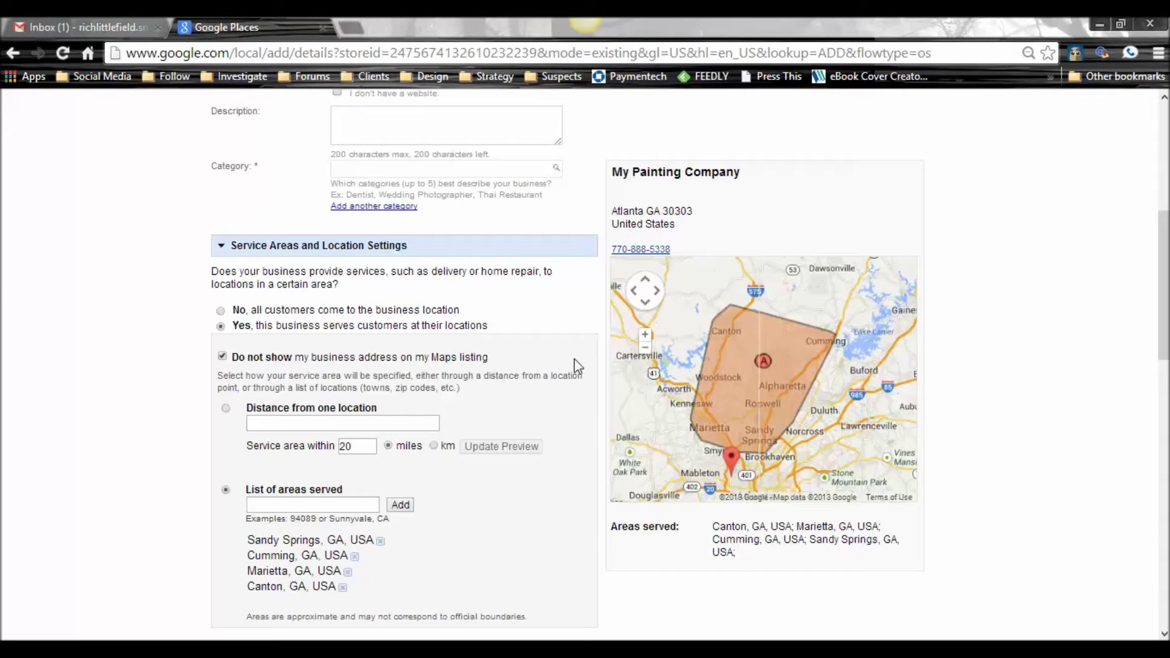
scroll(584, 365, "up", 3)
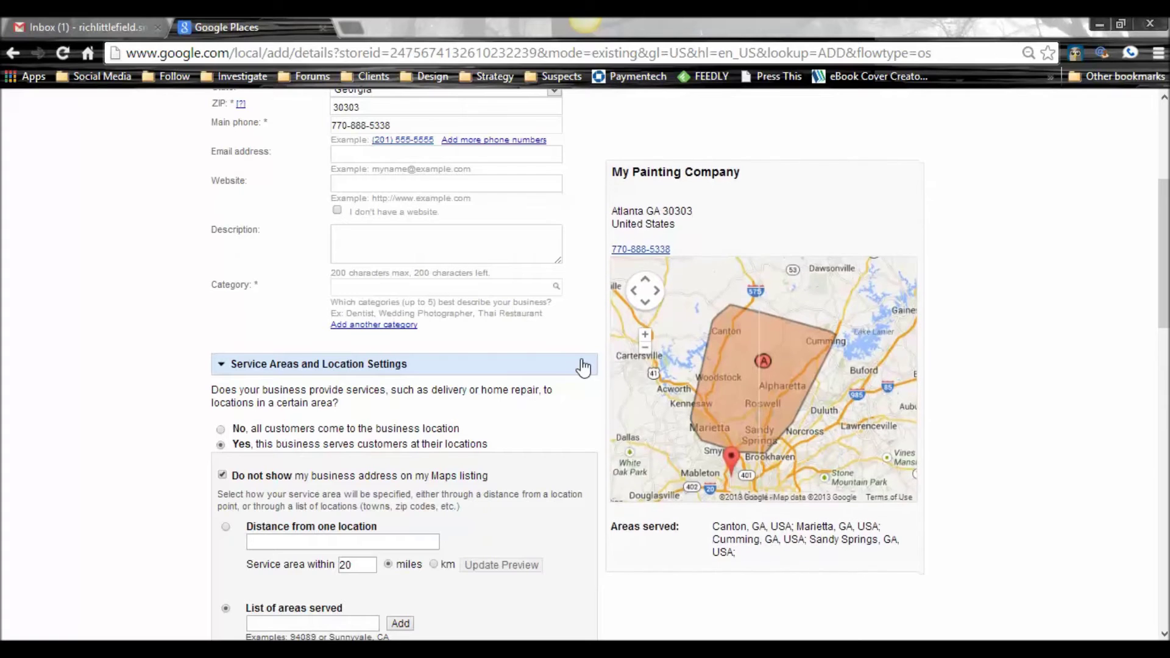
scroll(584, 365, "up", 4)
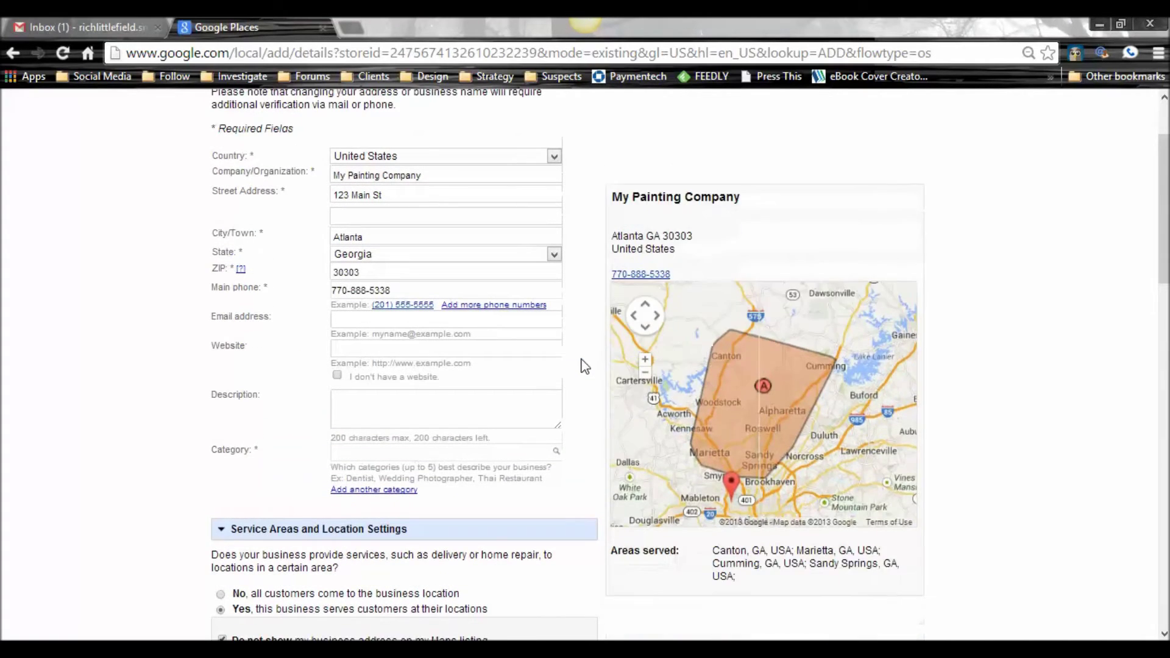
scroll(584, 365, "down", 2)
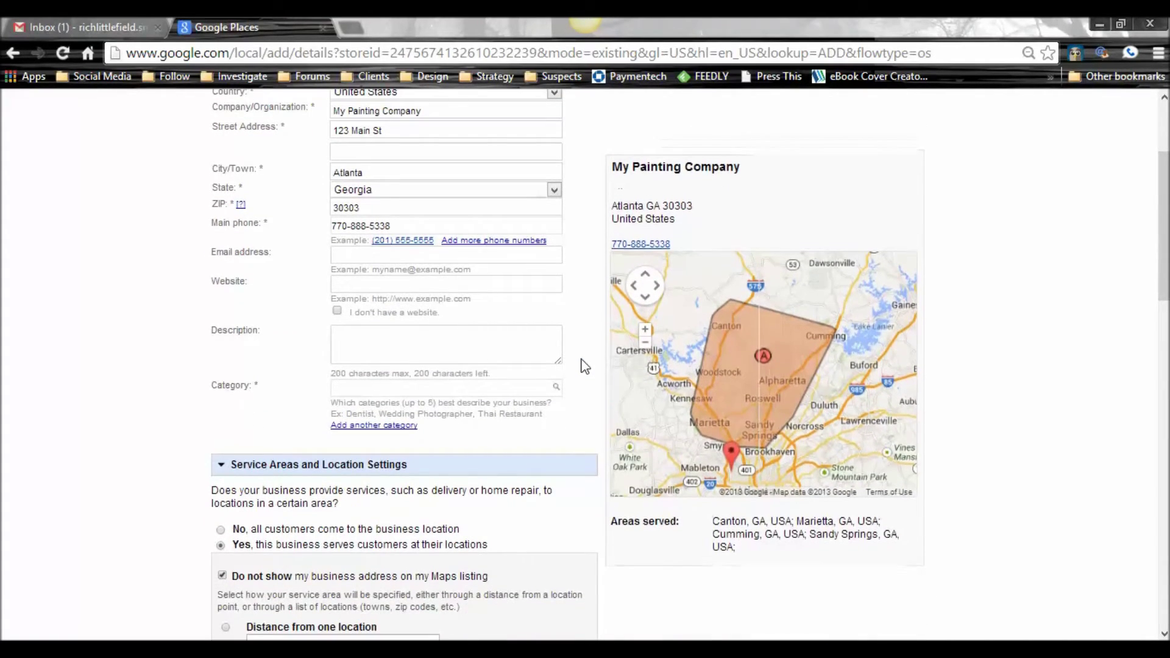
scroll(582, 366, "up", 4)
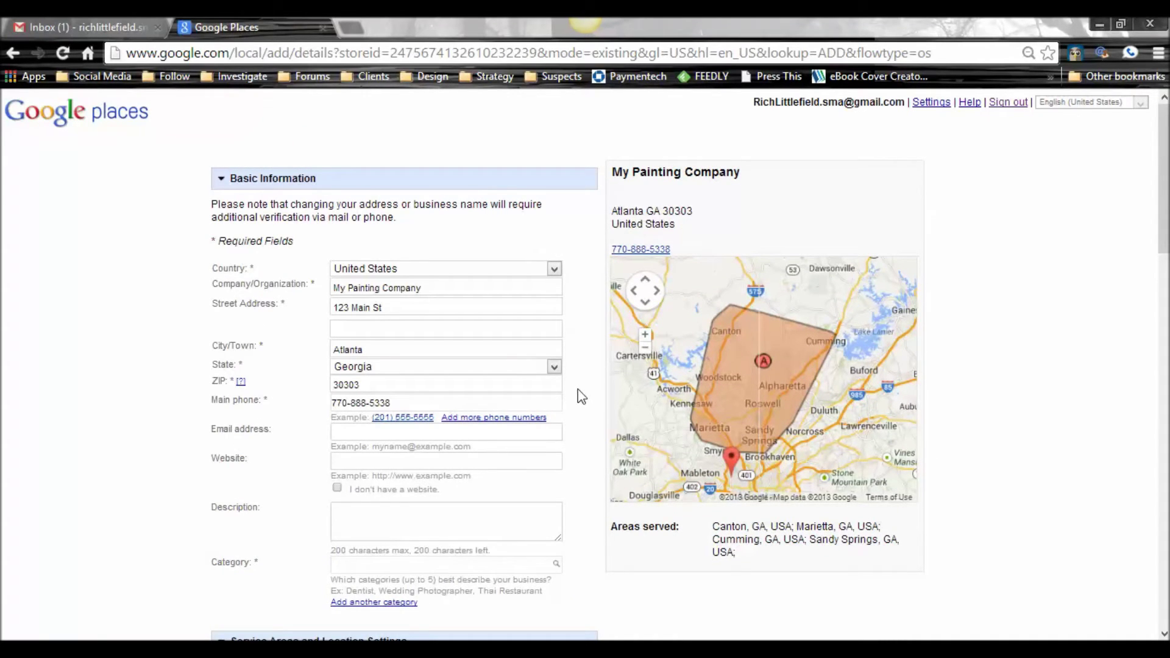
Step: Zoom the page out to 75% and turn the computer's volume down
key("ctrl+minus")
key("ctrl+minus")
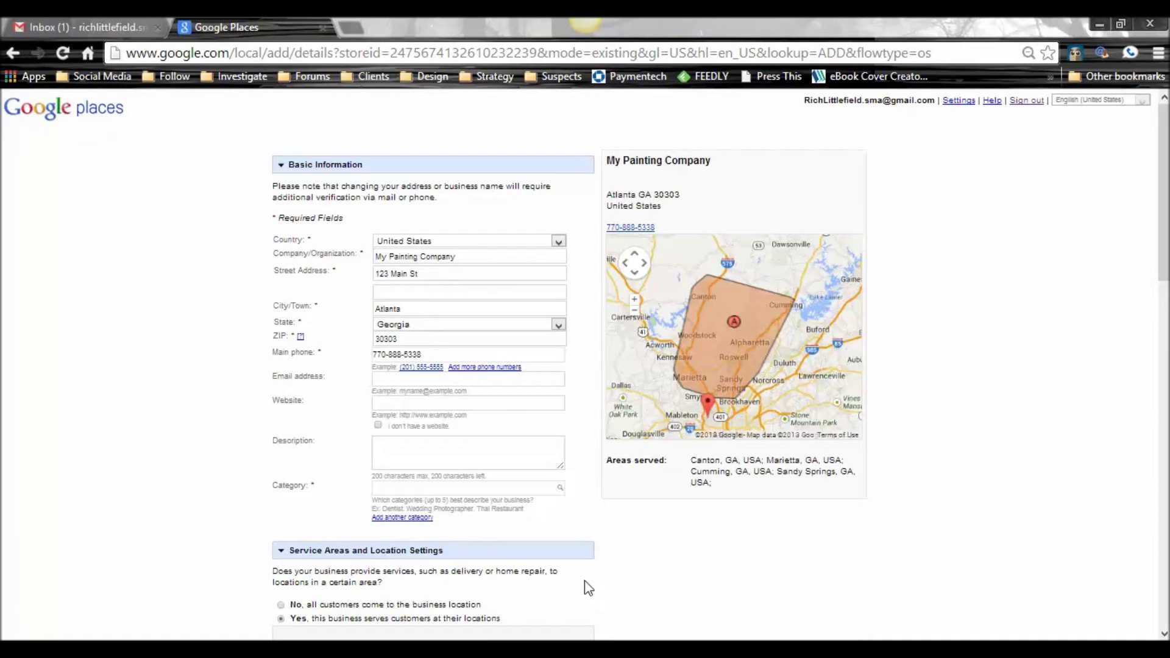
key("XF86AudioLowerVolume")
key("XF86AudioLowerVolume")
key("XF86AudioLowerVolume")
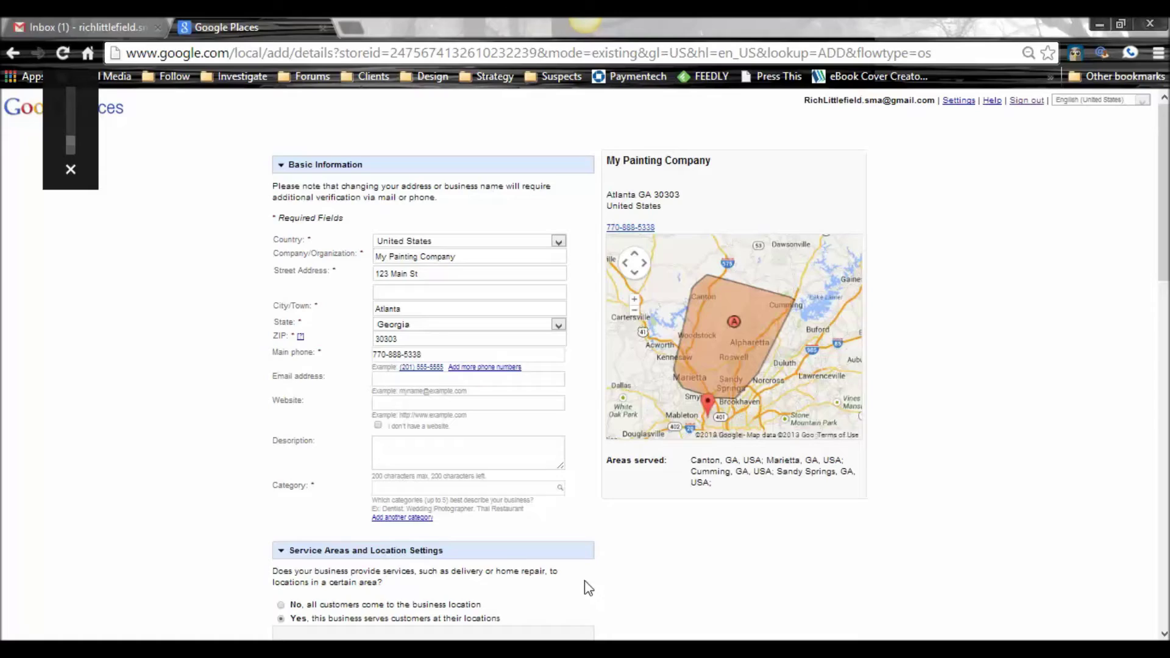